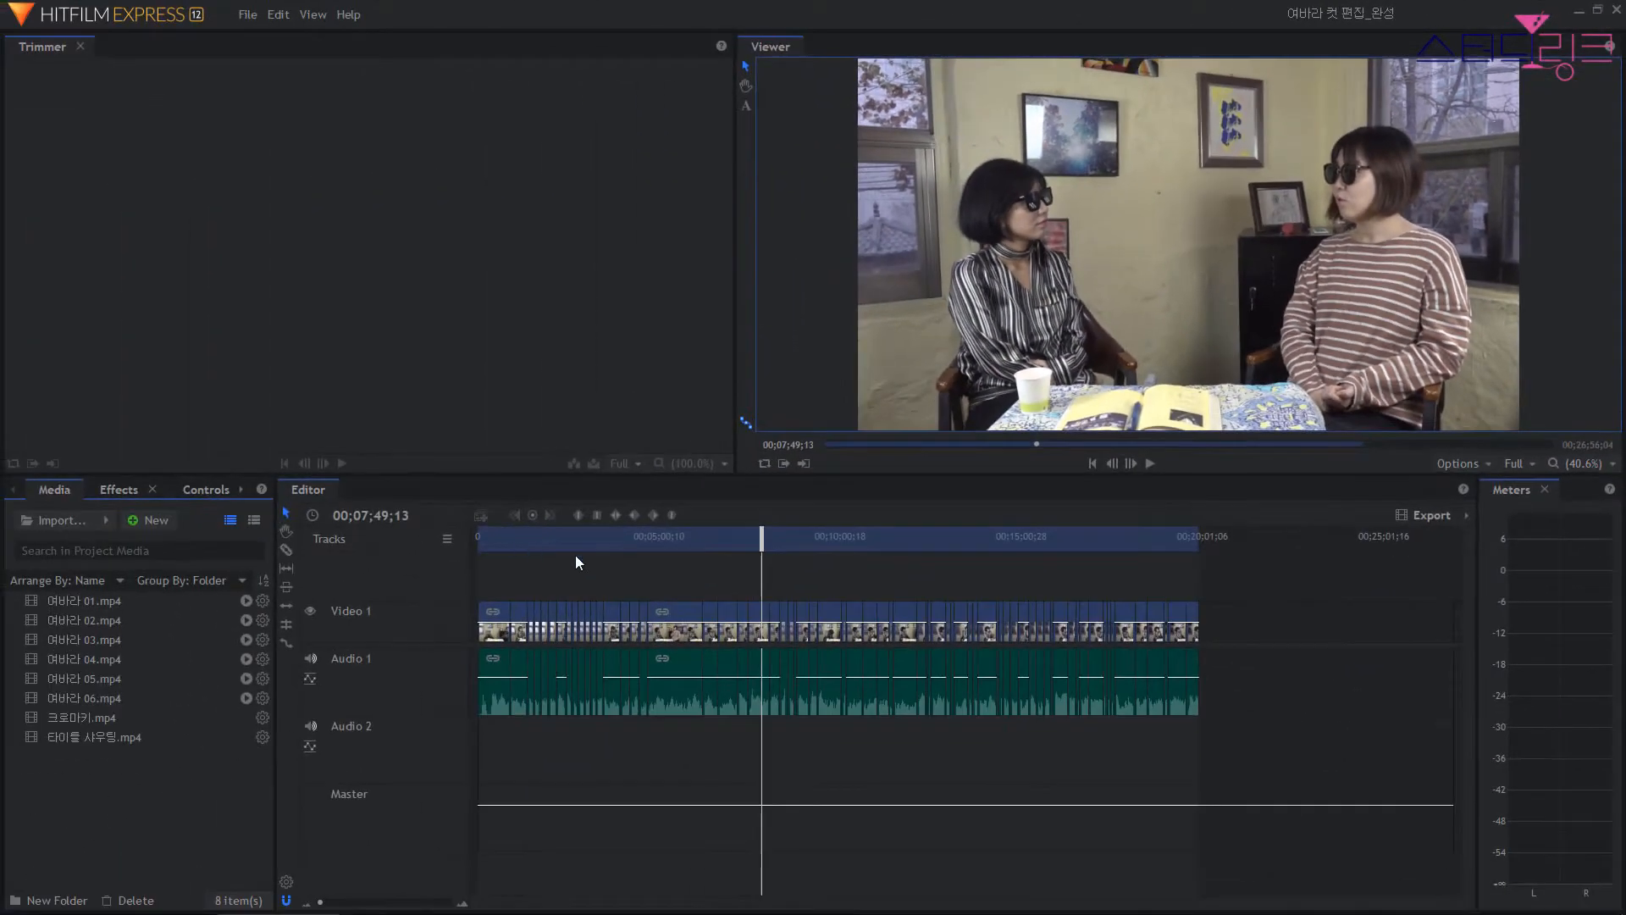
Zoom the timeline in on the long 여바라 03.mp4 clip and place the playhead at 00;05;52;12.
drag(647, 534, 630, 536)
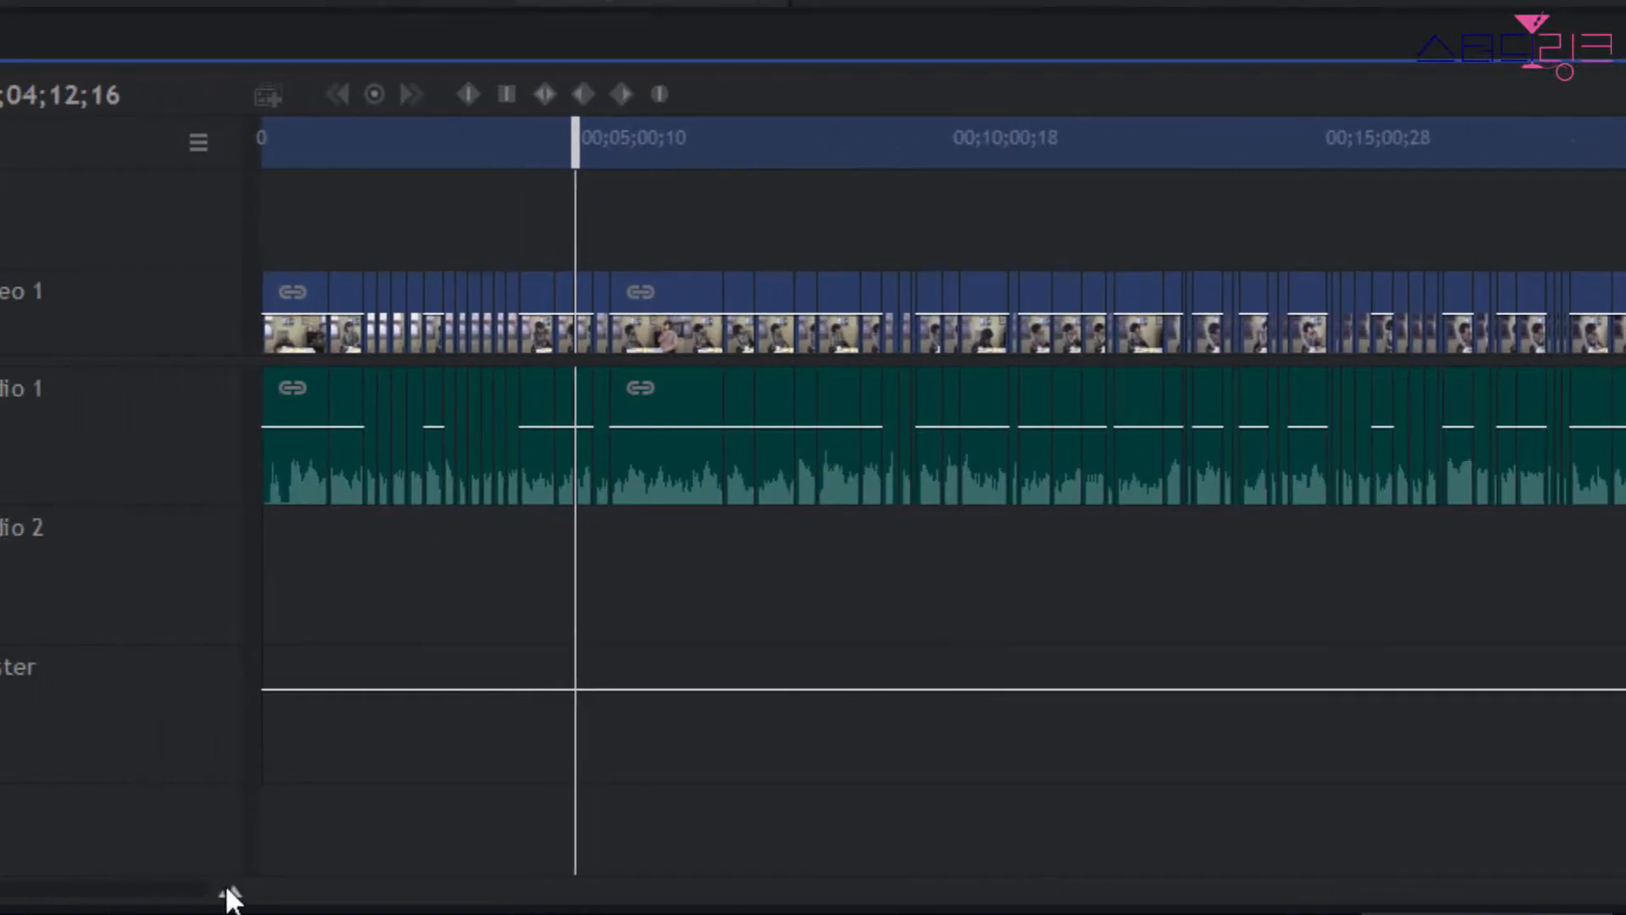
click(33, 887)
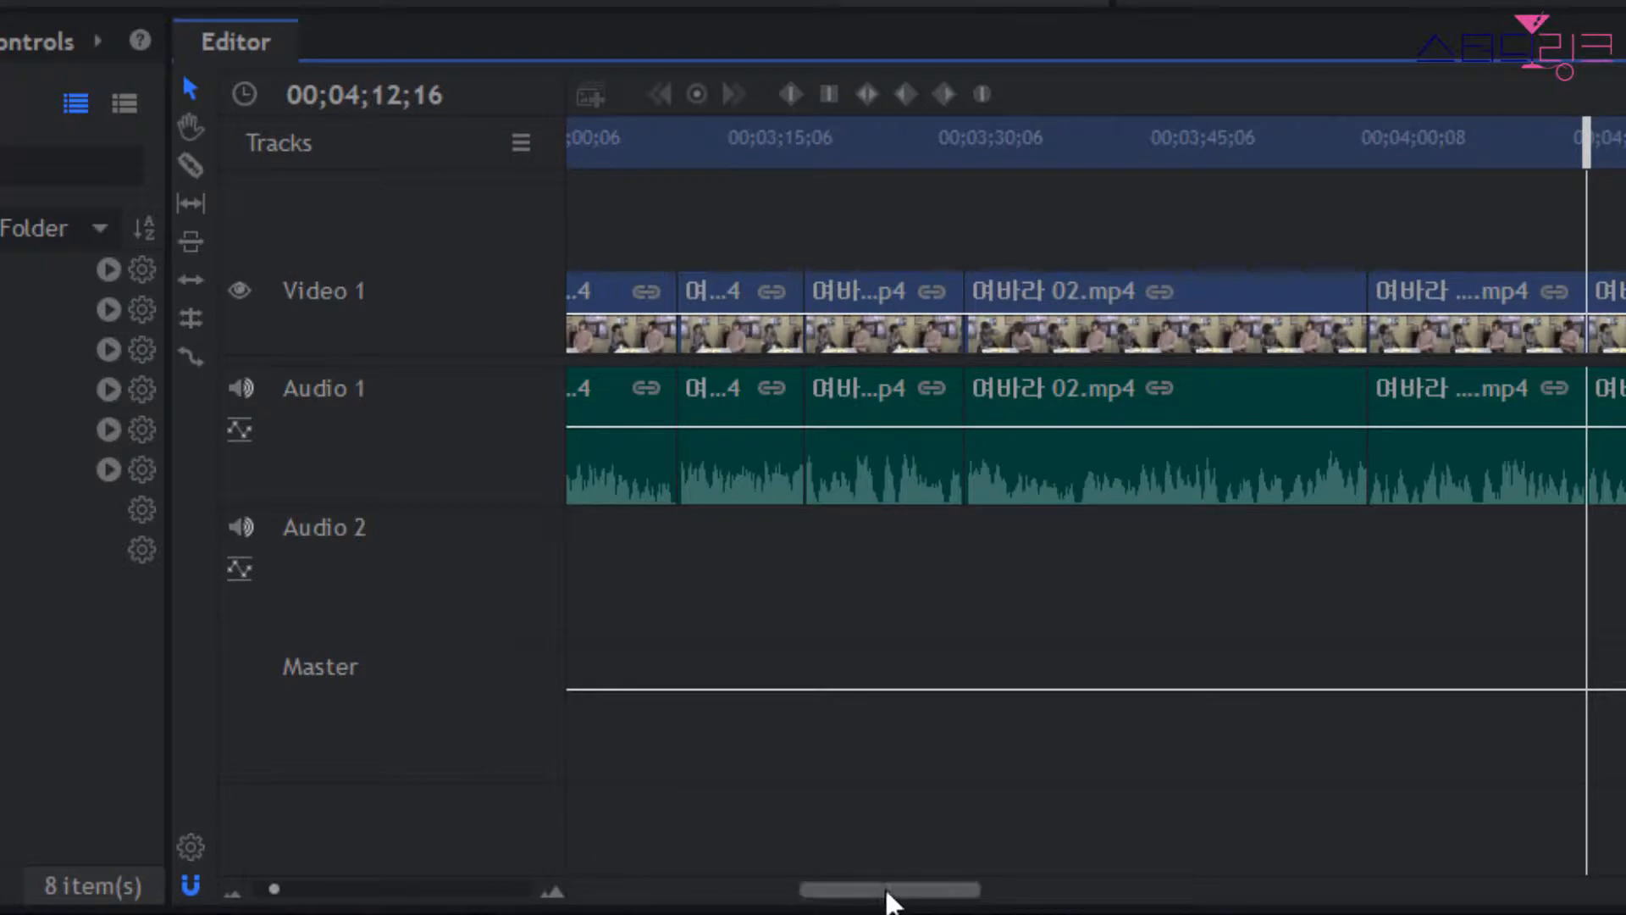
drag(886, 896, 982, 898)
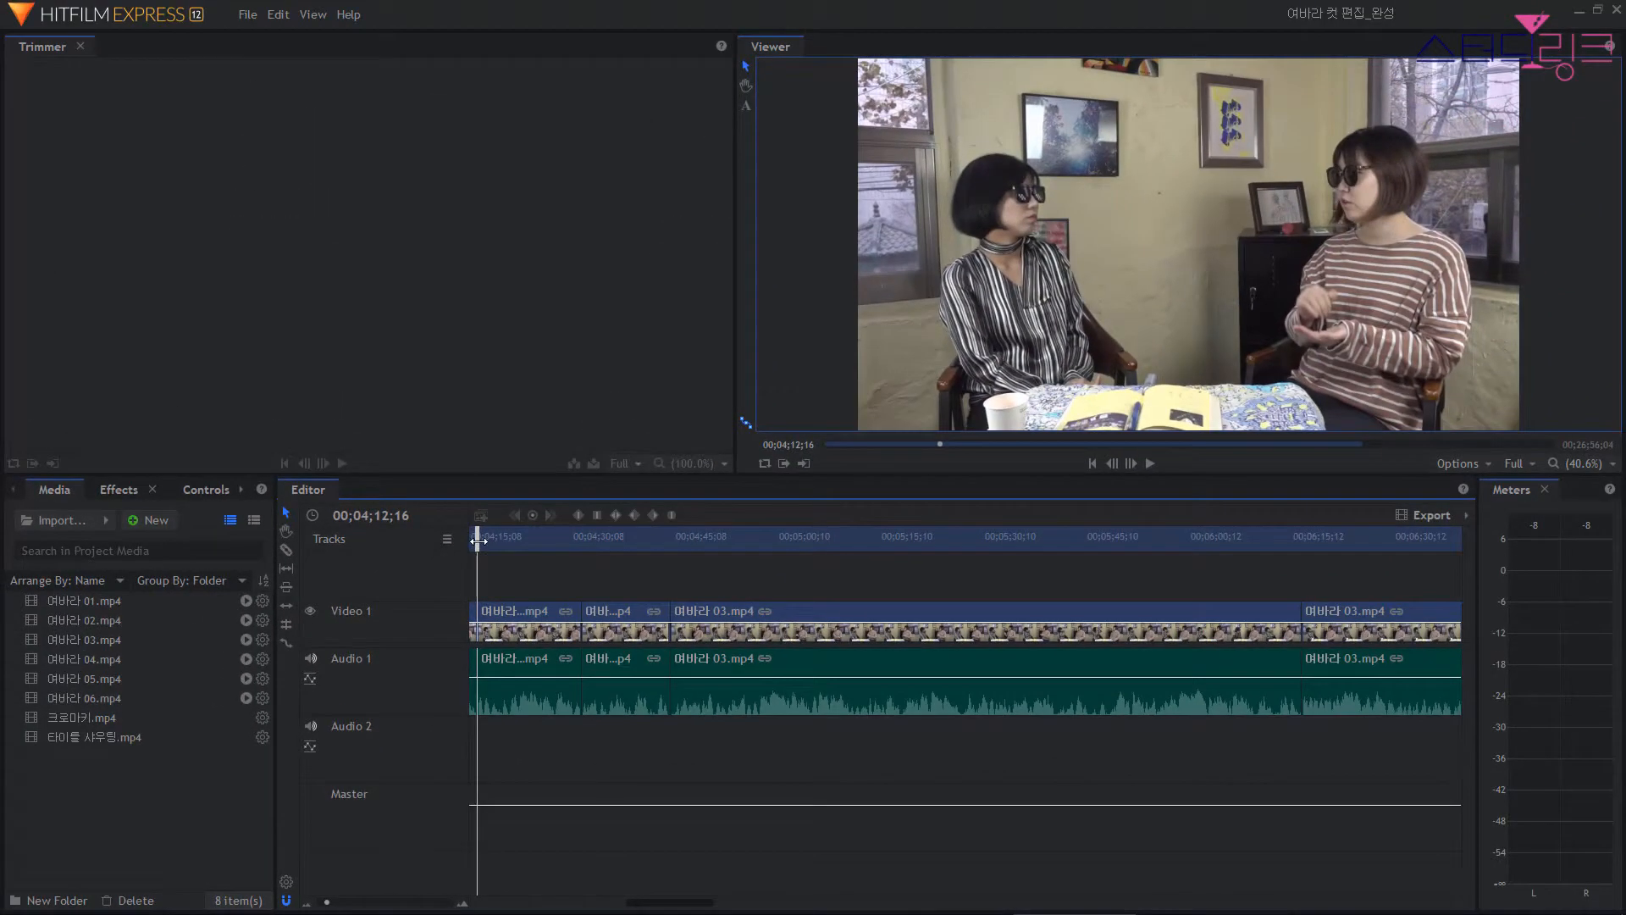
drag(483, 538, 1174, 555)
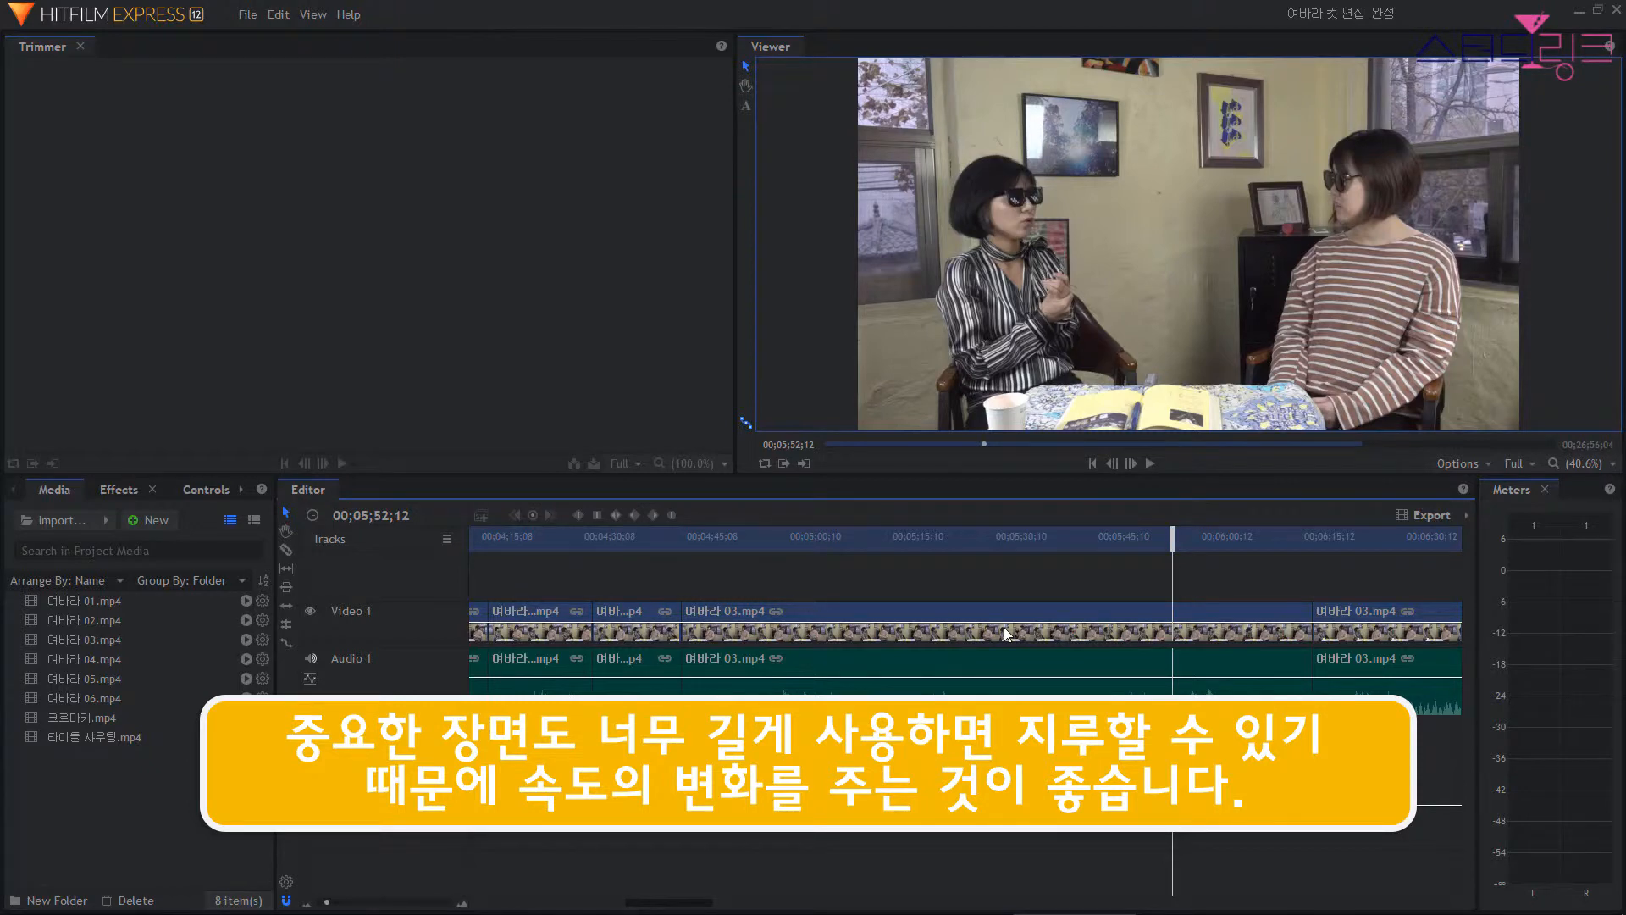
Set the long 여바라 03.mp4 clip's speed to 200 %, keeping its speed and duration linked.
click(963, 632)
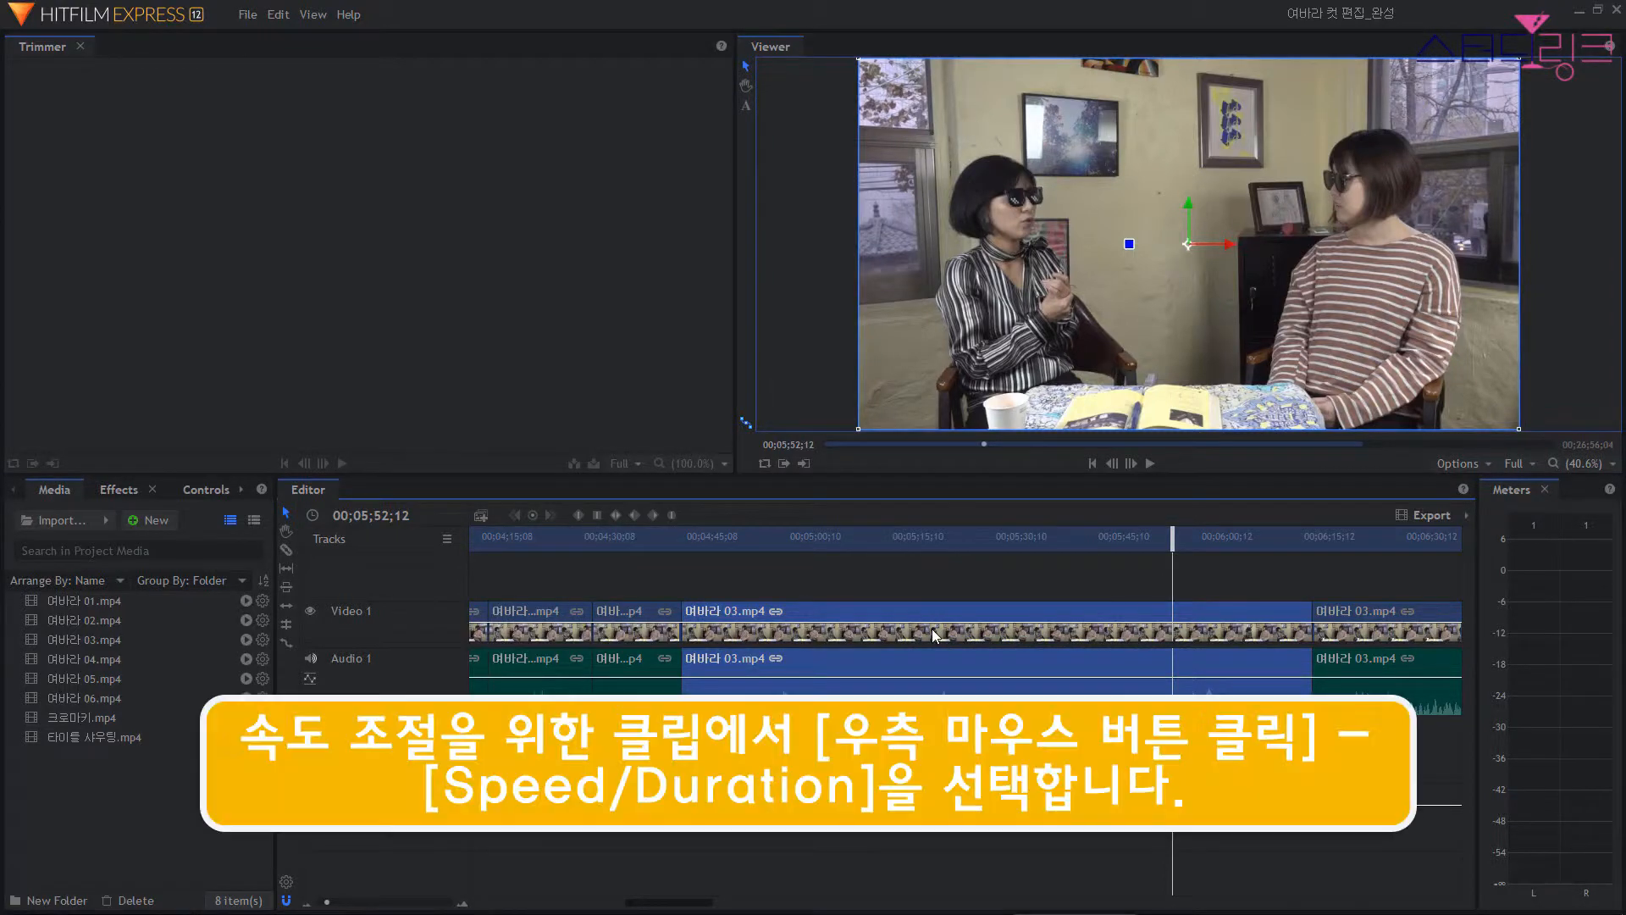
right_click(935, 634)
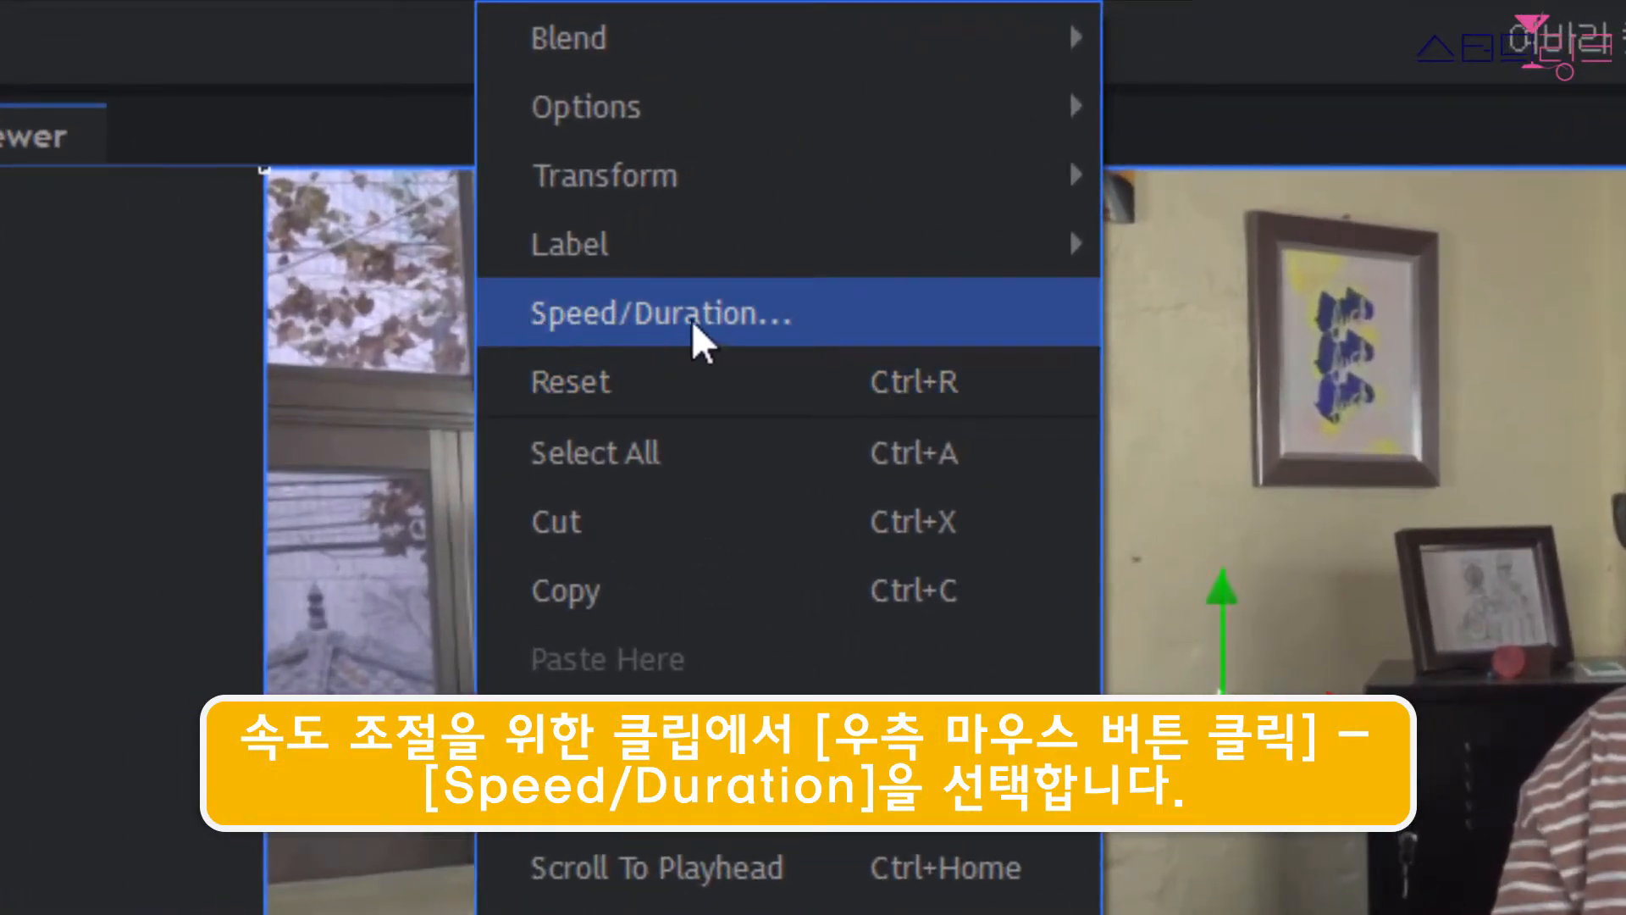
click(670, 313)
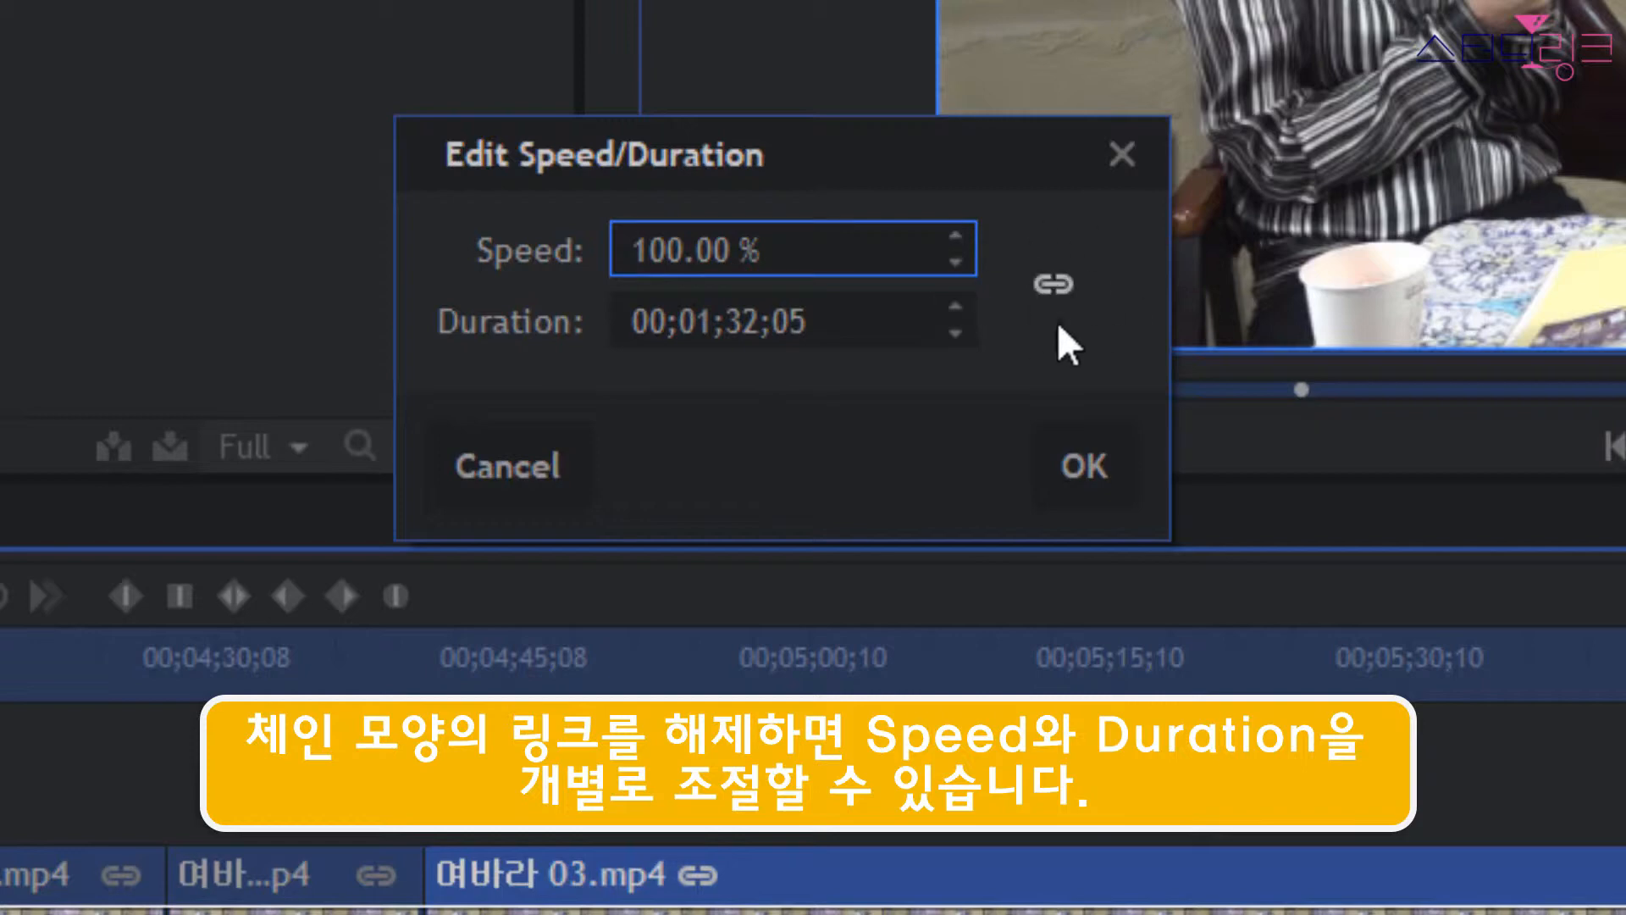
click(1057, 284)
click(1052, 284)
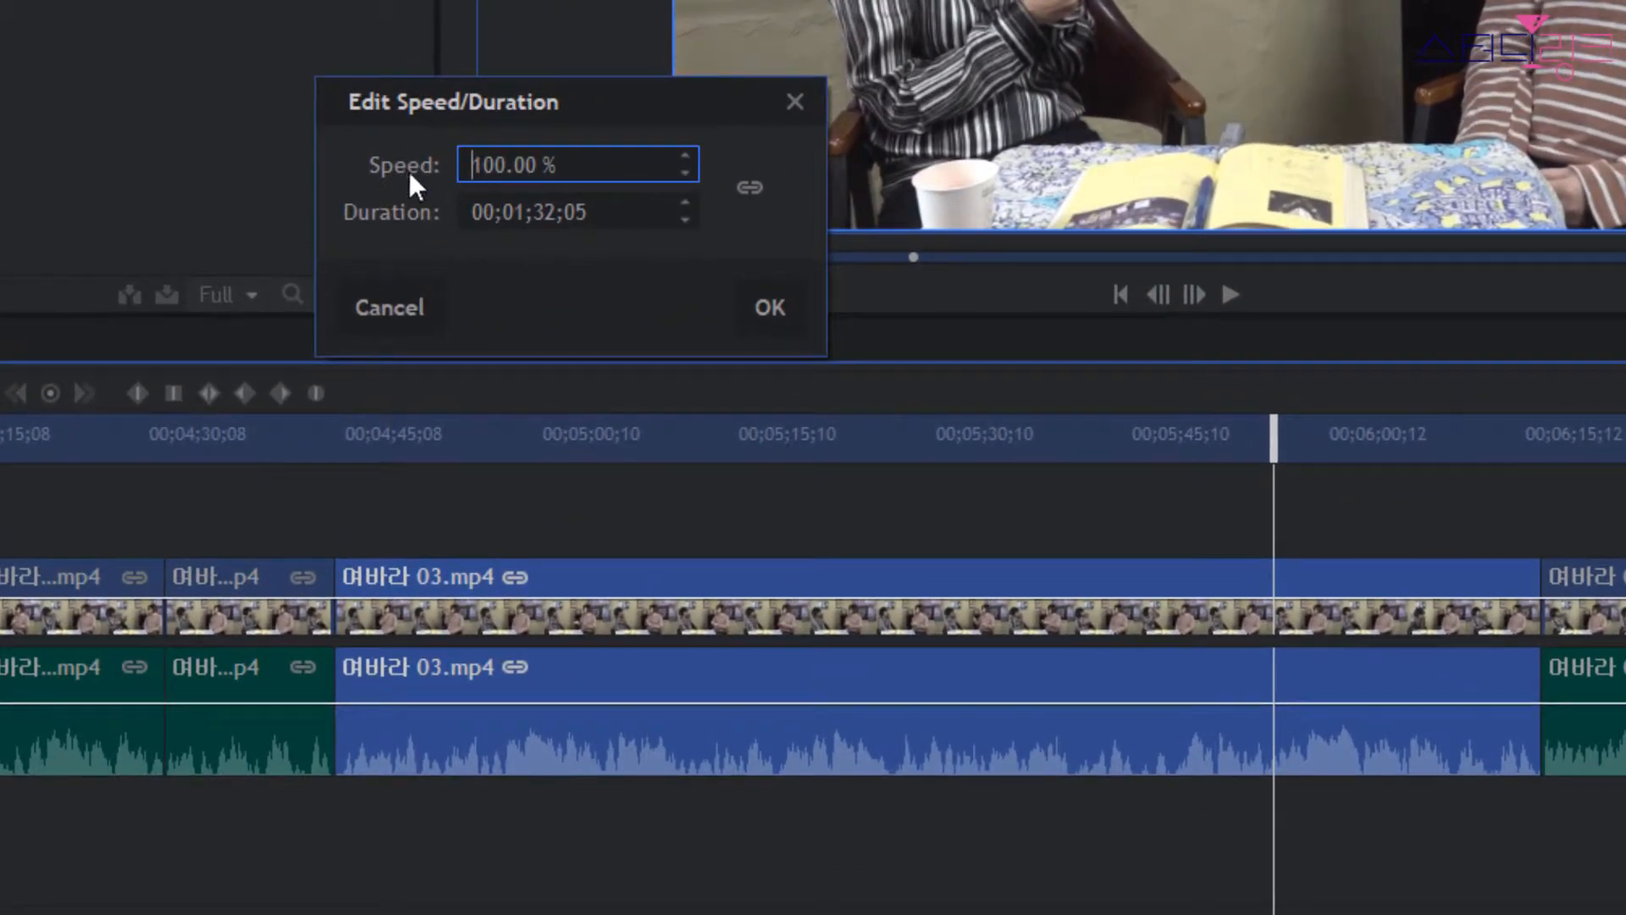
click(471, 164)
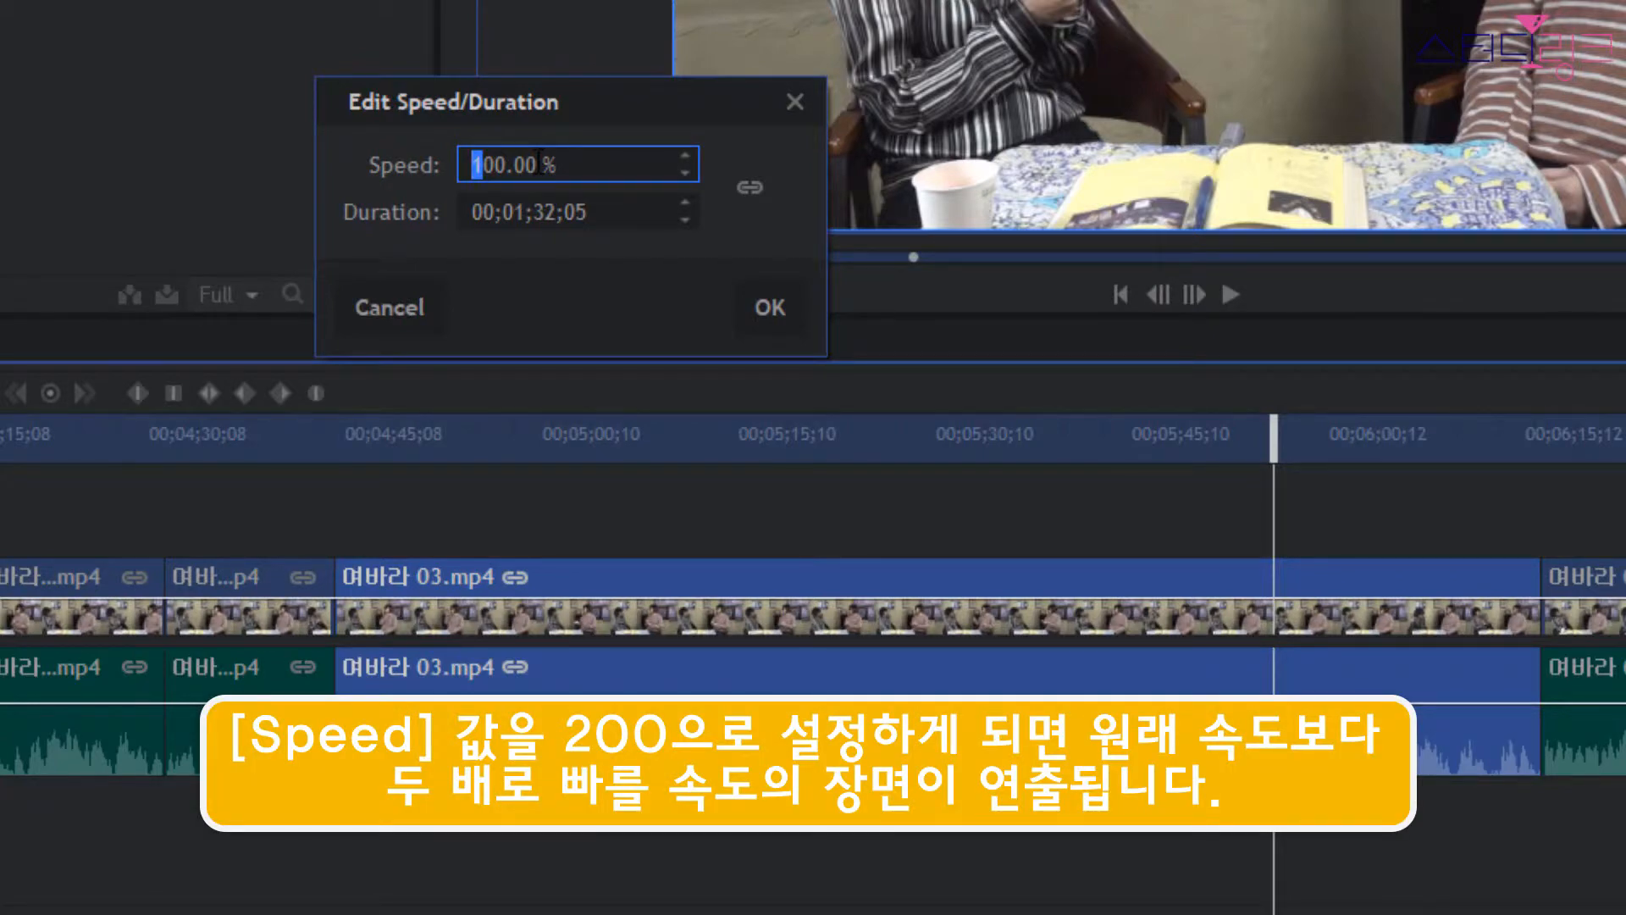
text(2)
click(770, 307)
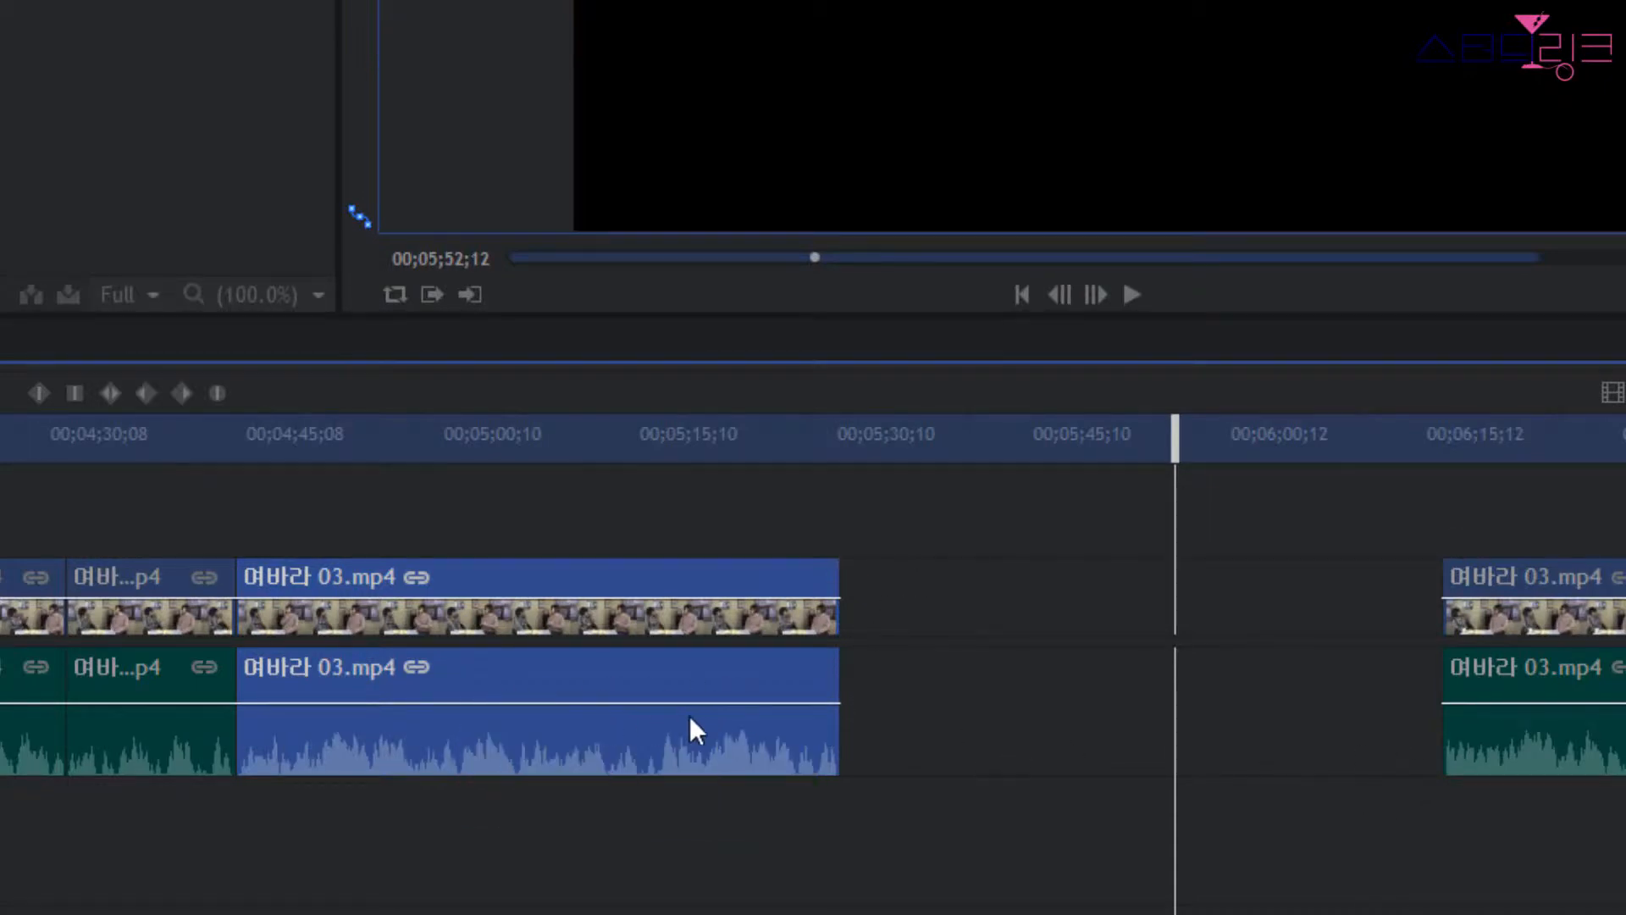
Play a few seconds of the sped-up 여바라 03.mp4 clip from near its start.
drag(1175, 436, 259, 455)
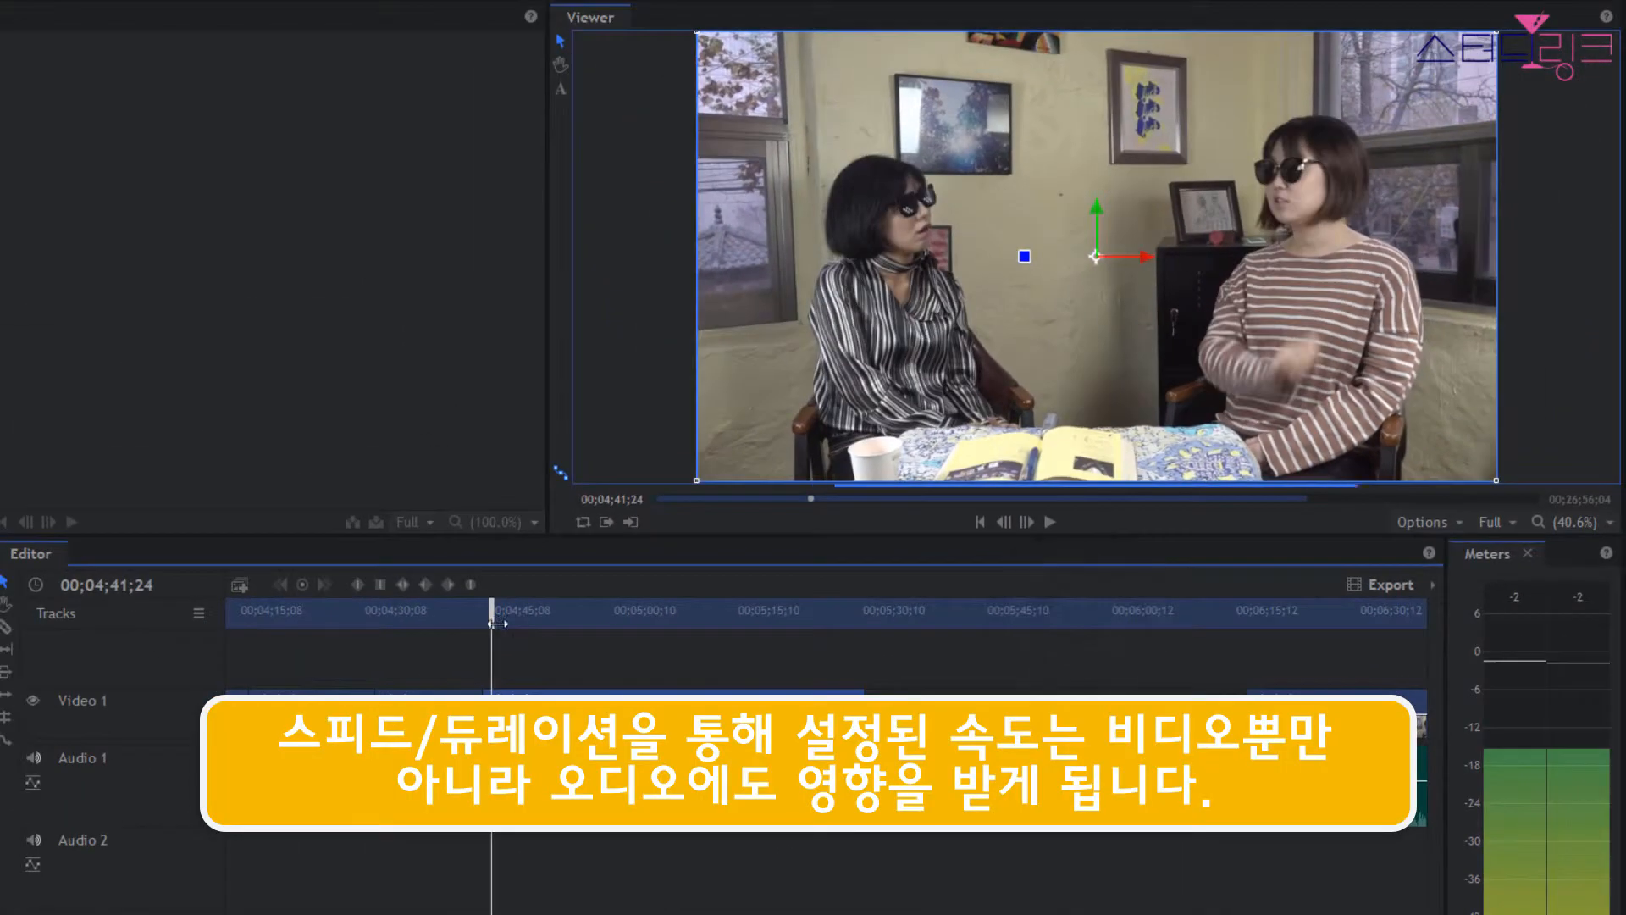
key(space)
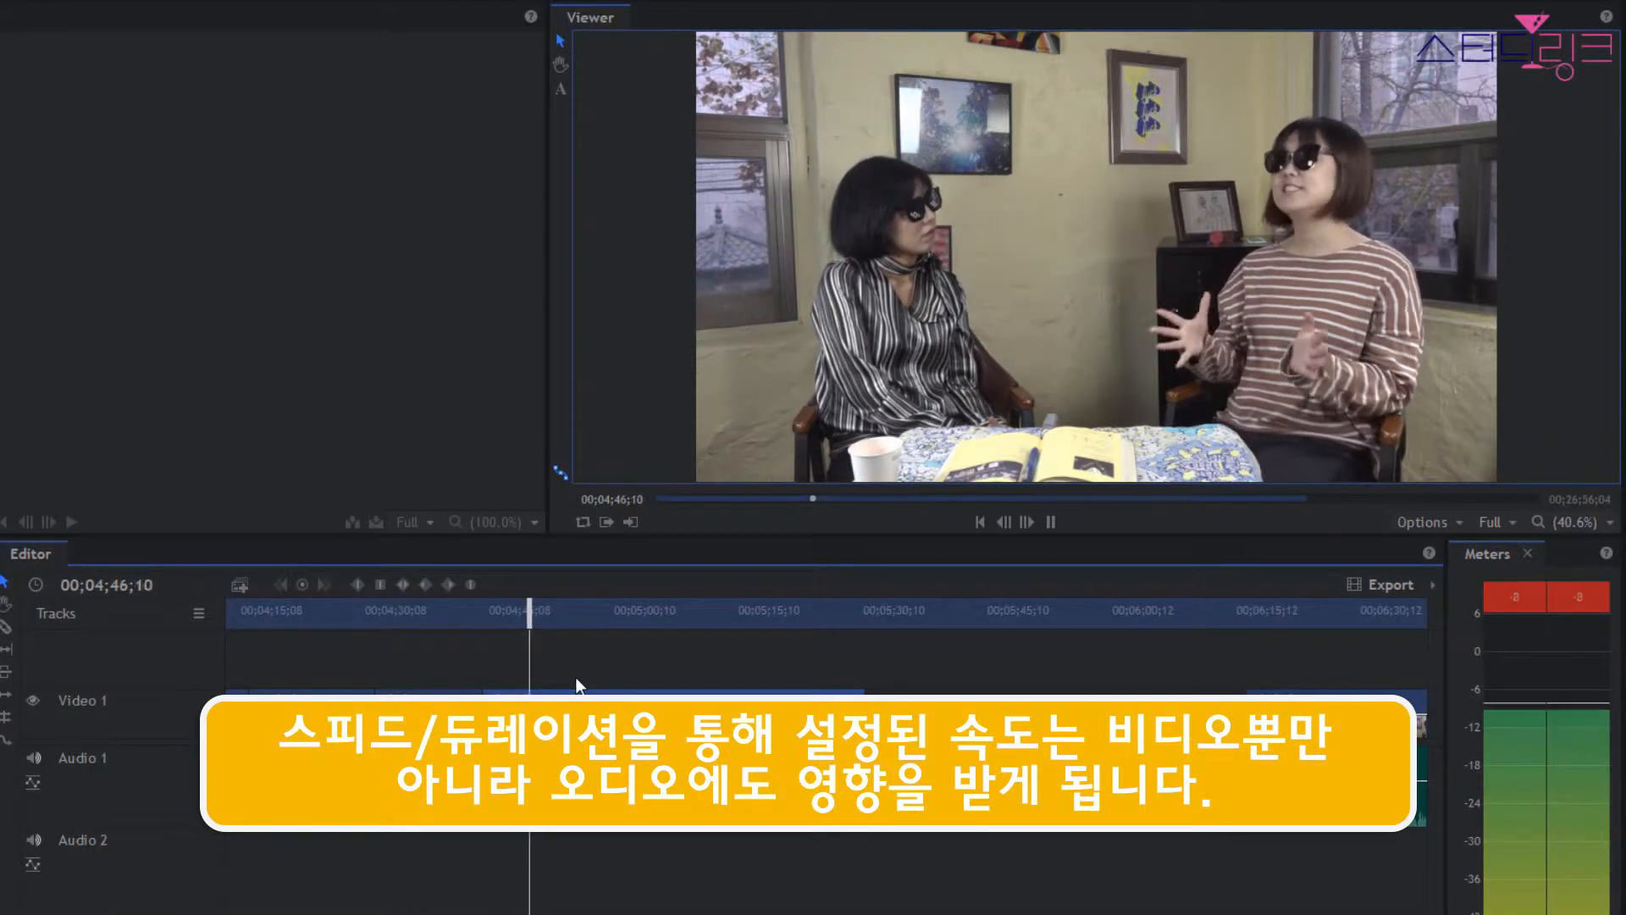
key(space)
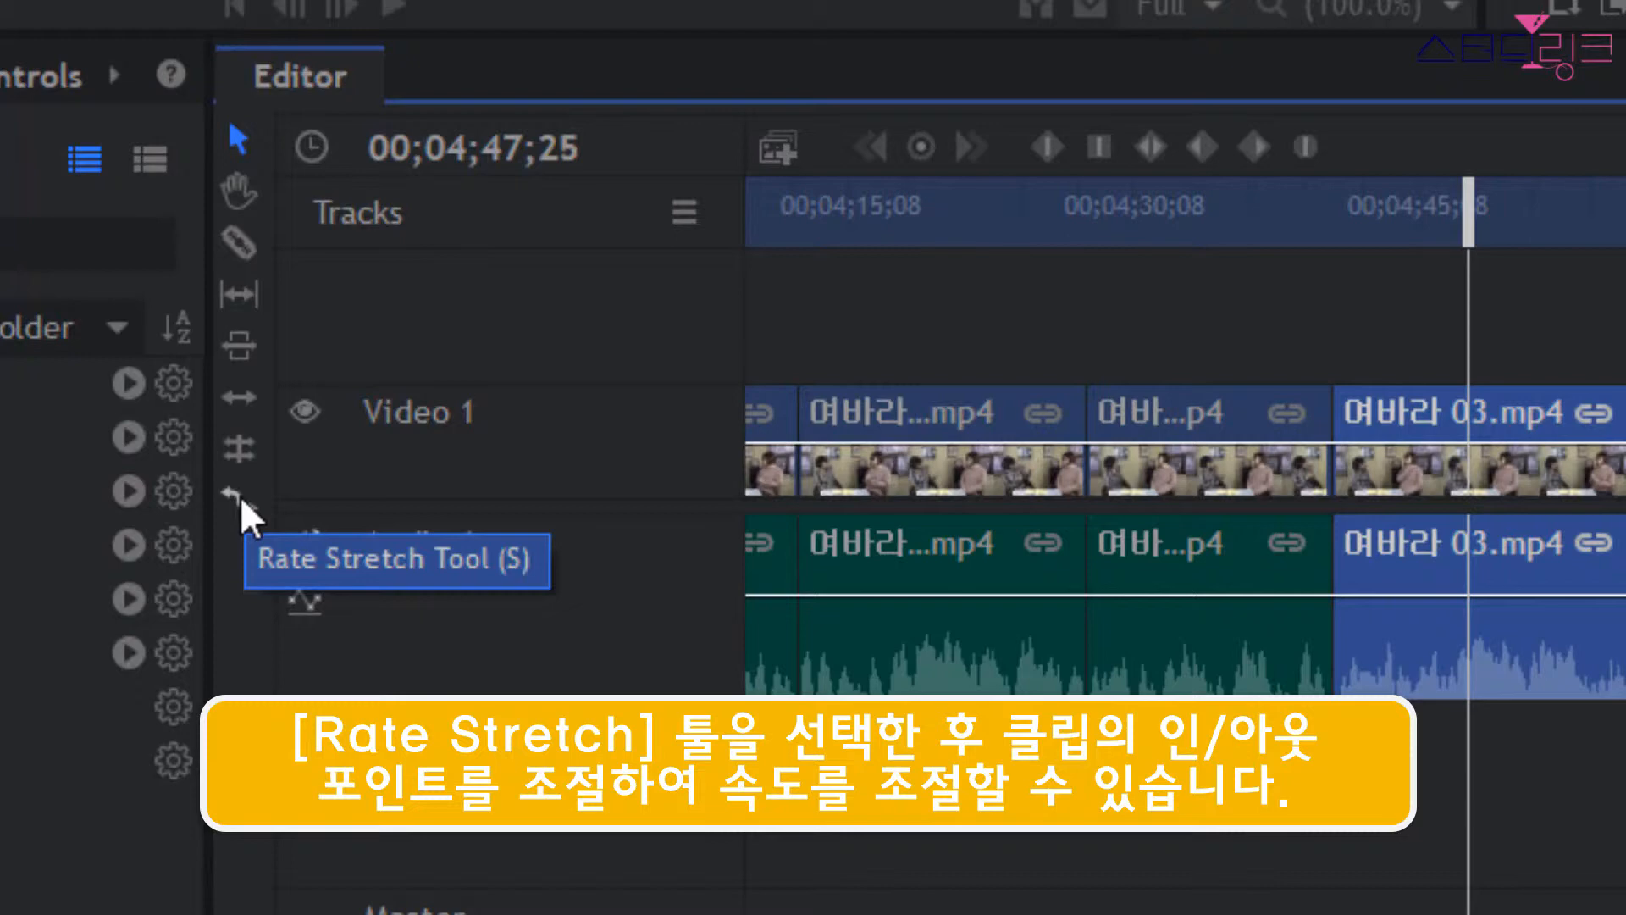
Use Rate Stretch to extend the end of the sped-up 여바라 03.mp4 clip to the following clip, and play part of it.
click(240, 498)
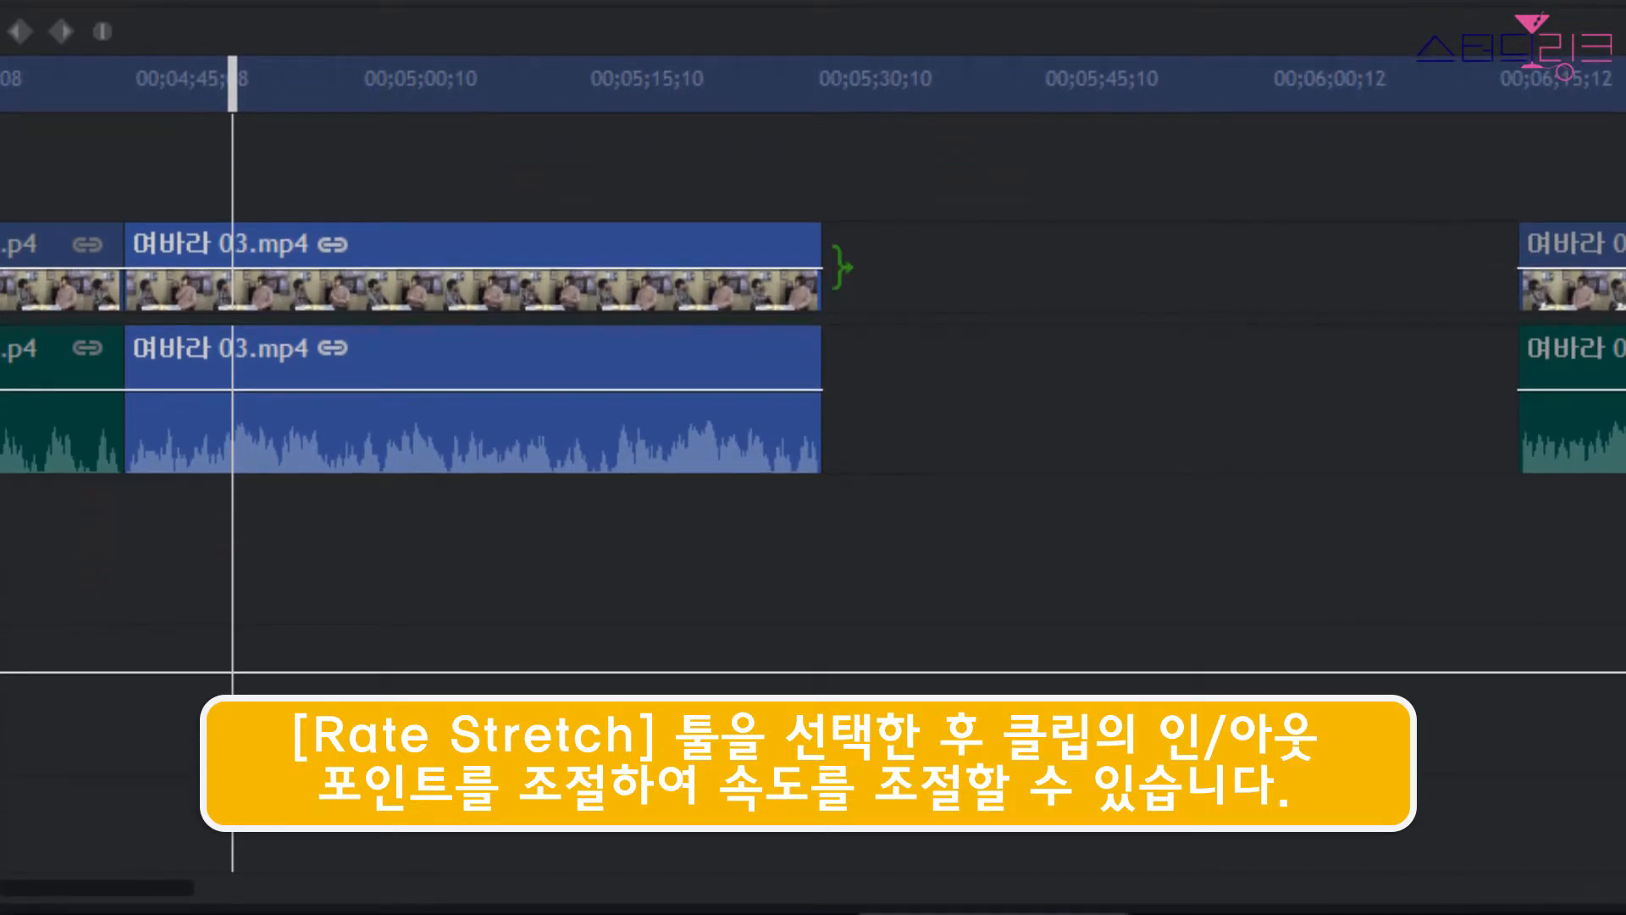
drag(827, 267, 1522, 271)
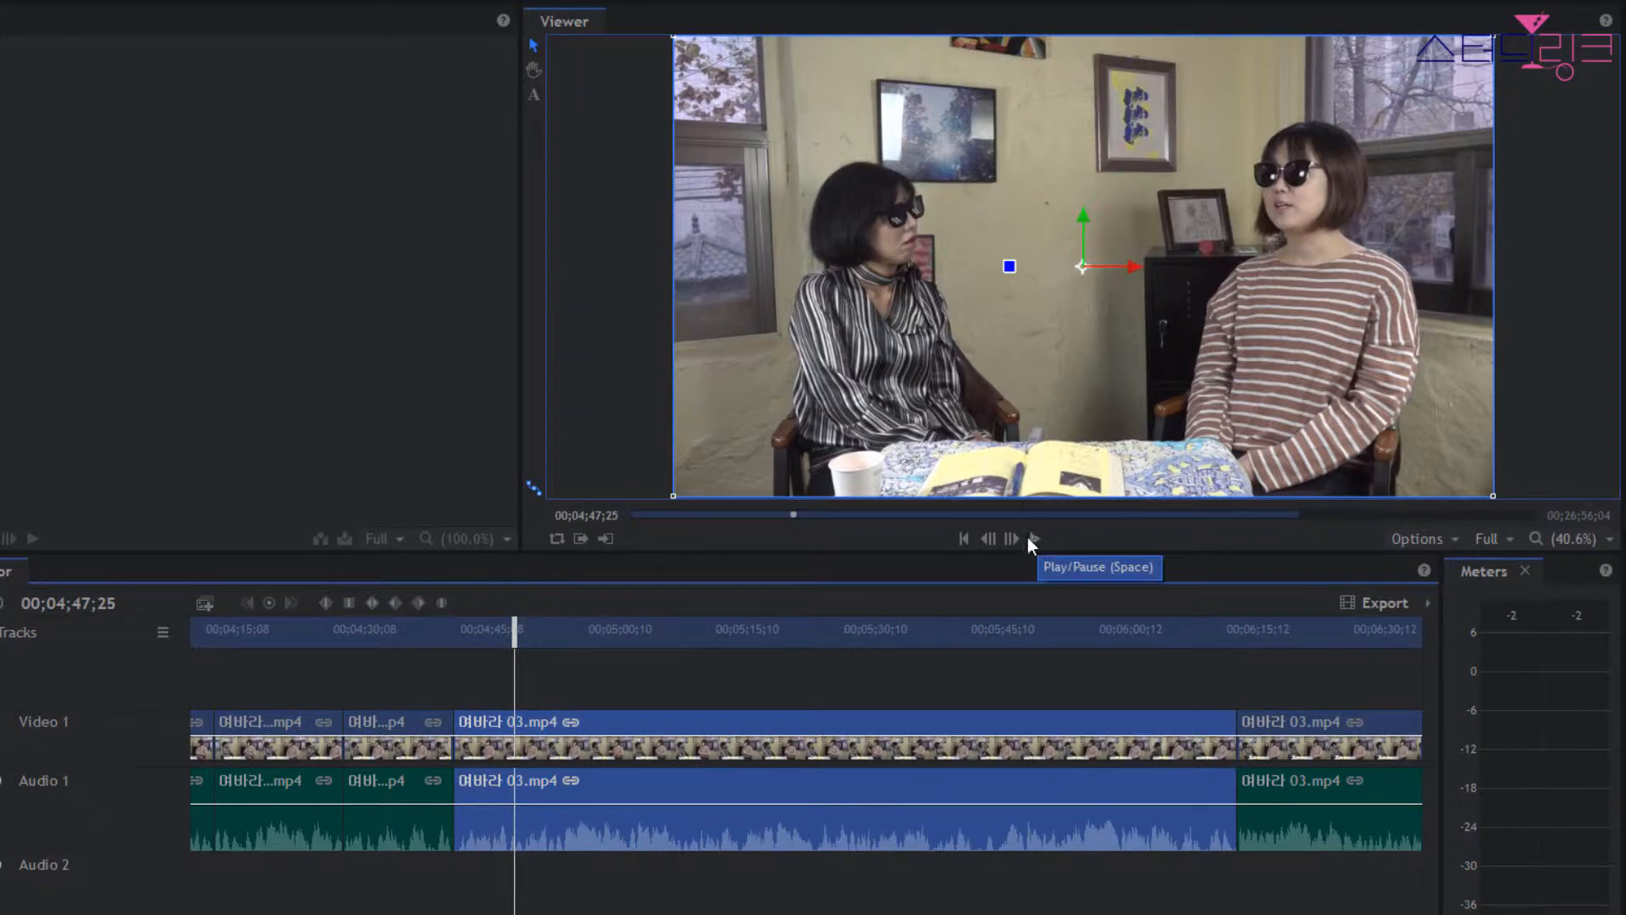
click(1035, 539)
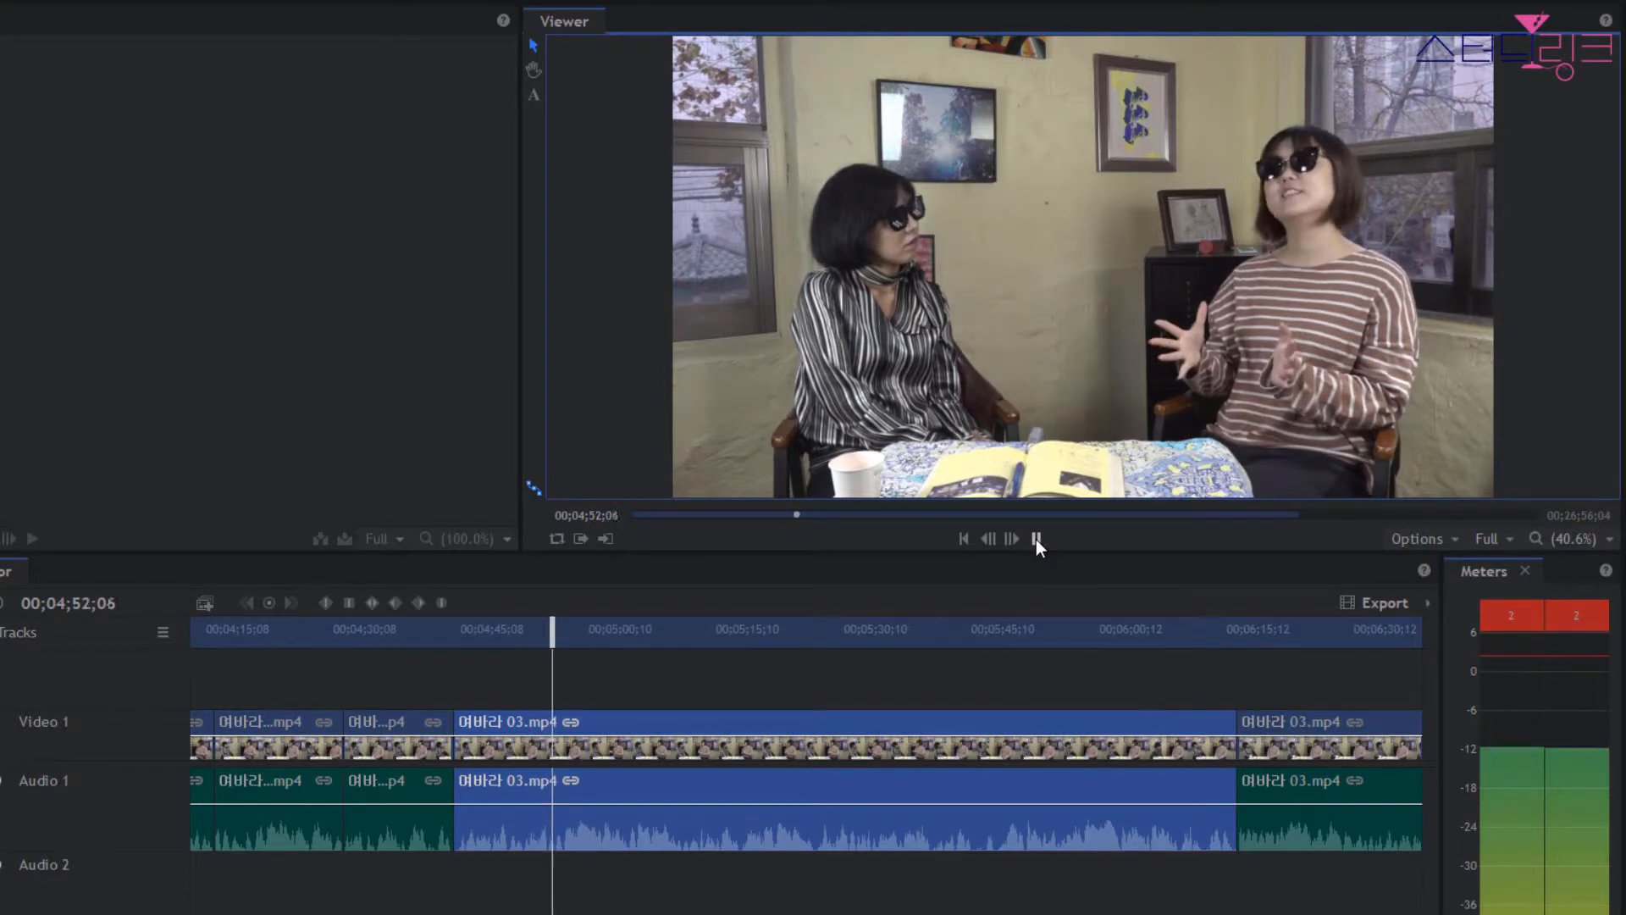
click(1035, 539)
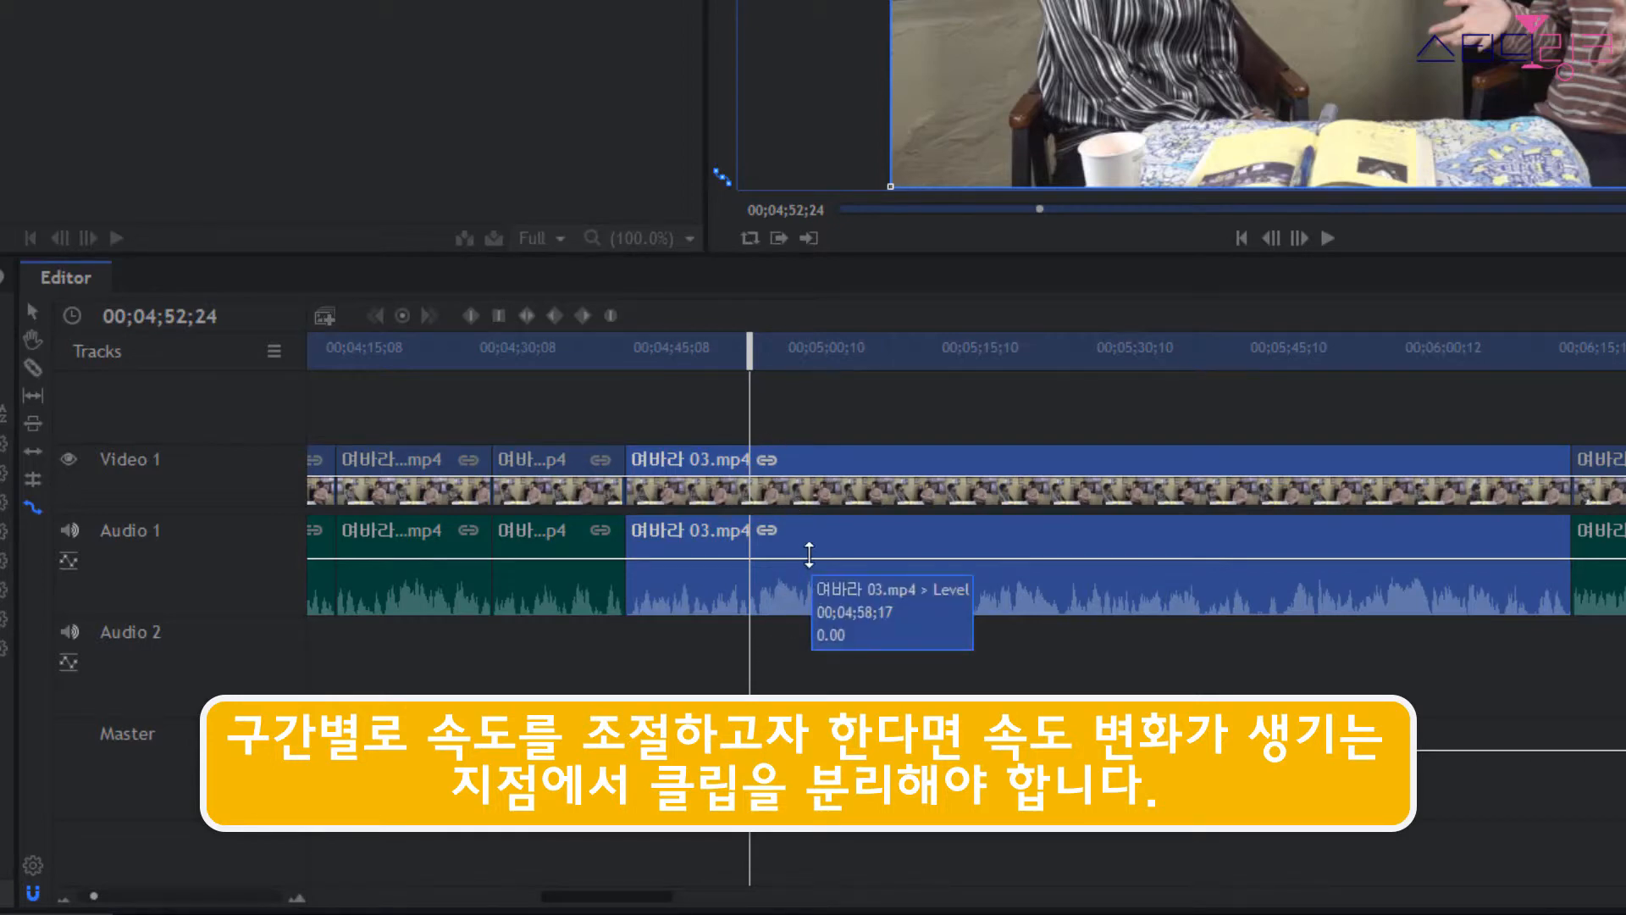
Slice the stretched 여바라 03.mp4 clip at 00;04;57;26.
mouse_move(750, 352)
mouse_down()
mouse_move(799, 353)
mouse_move(805, 371)
mouse_up()
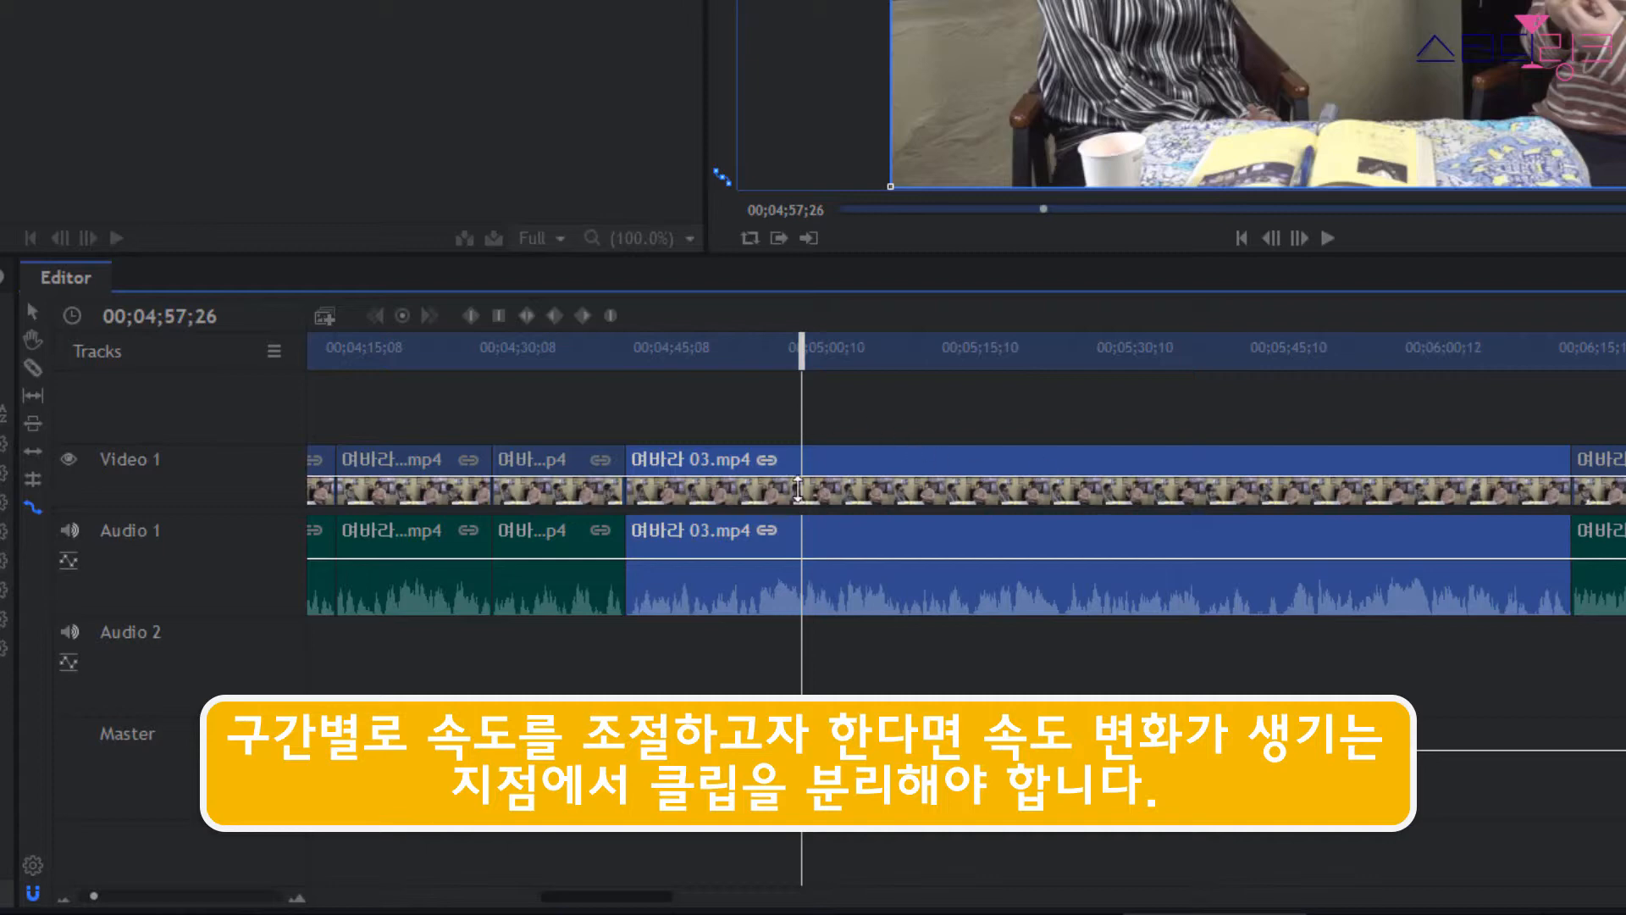
click(820, 401)
click(844, 644)
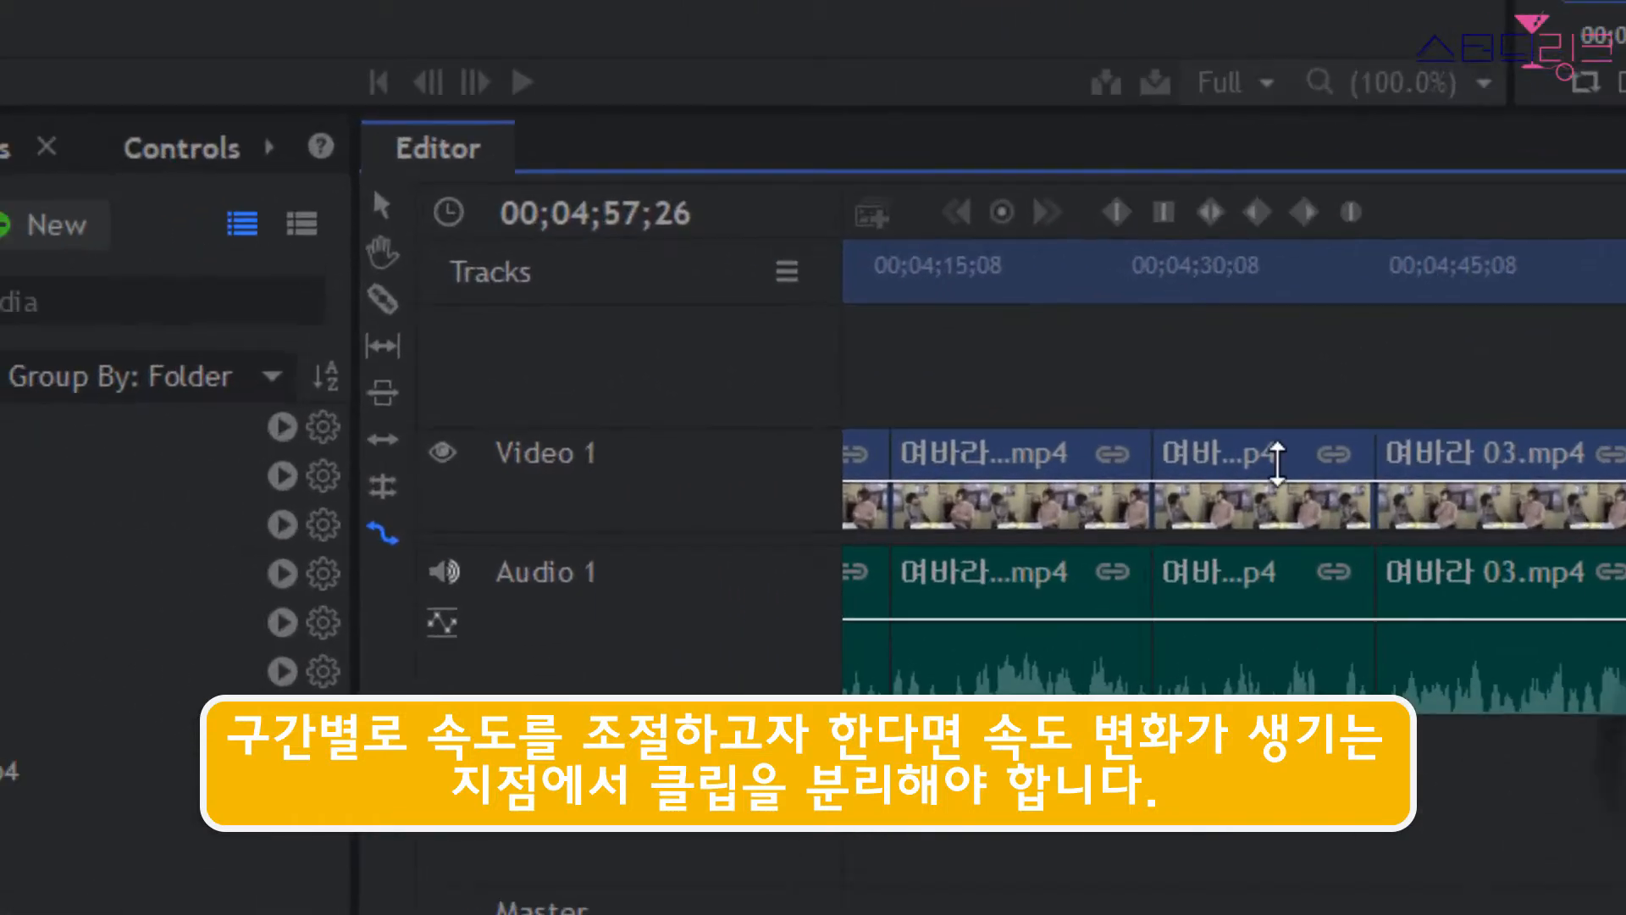
click(42, 308)
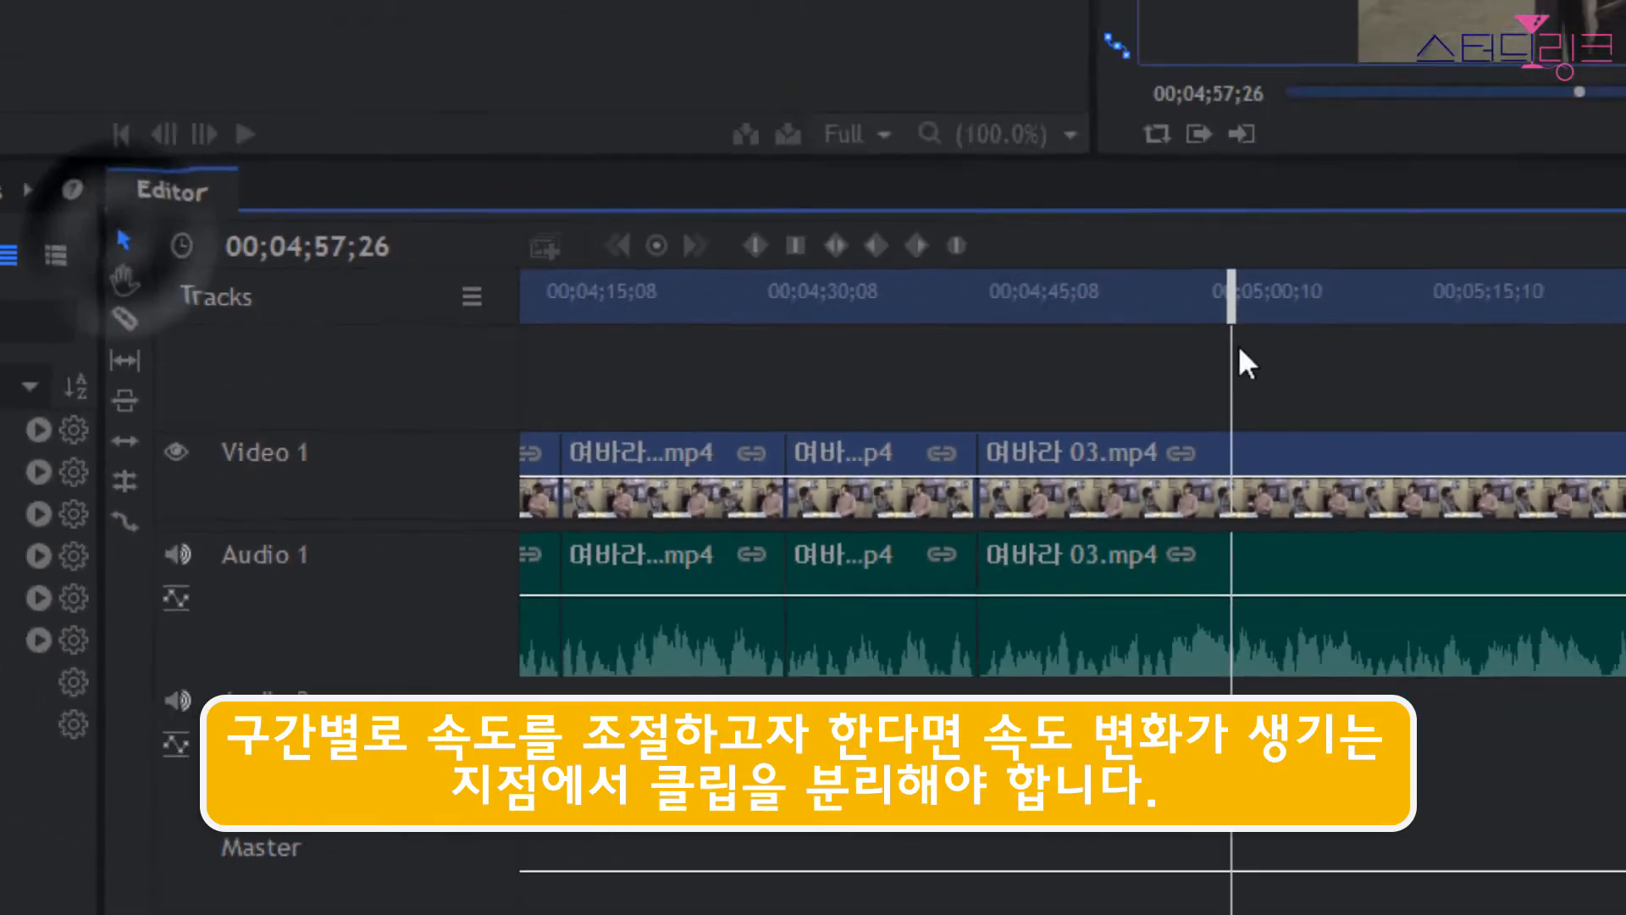
drag(606, 388, 602, 584)
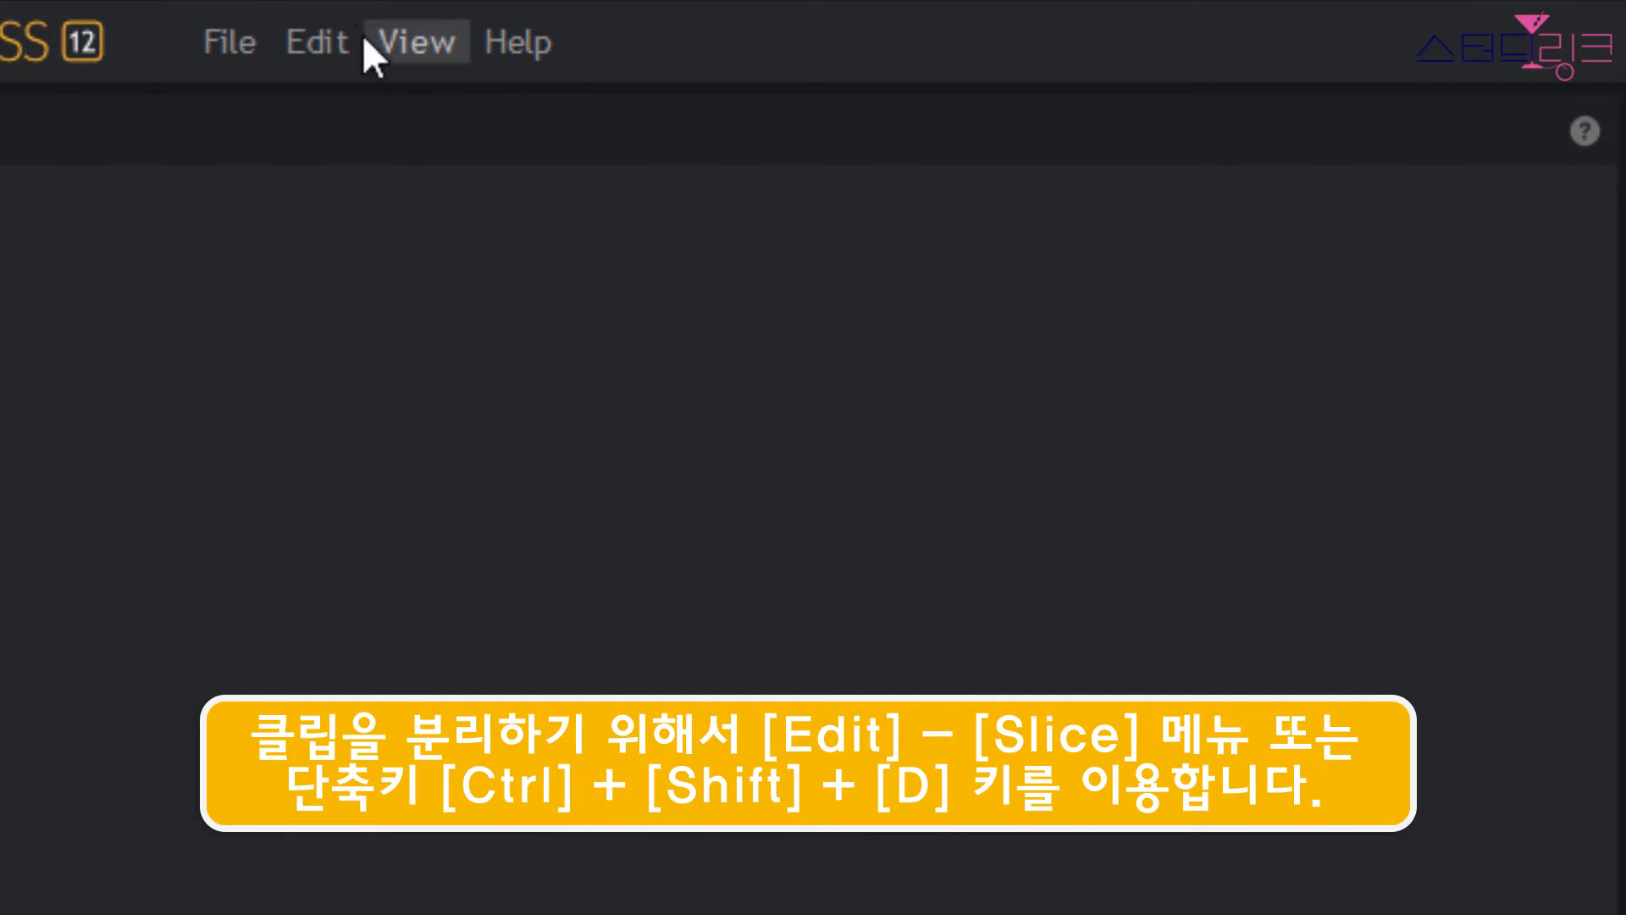
click(317, 41)
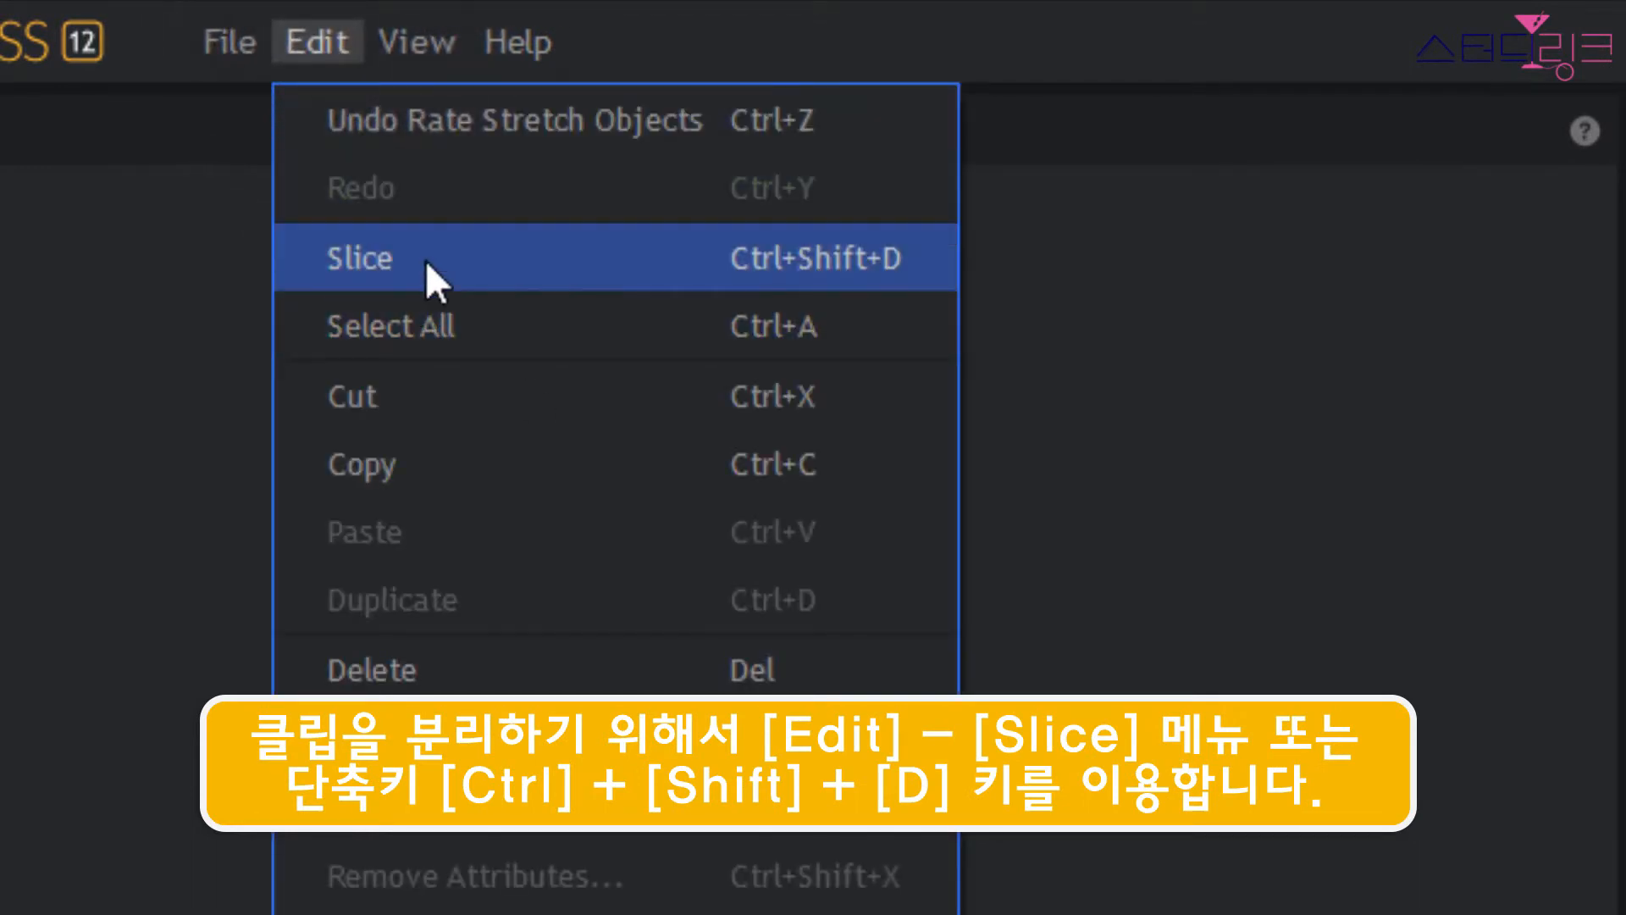
click(871, 263)
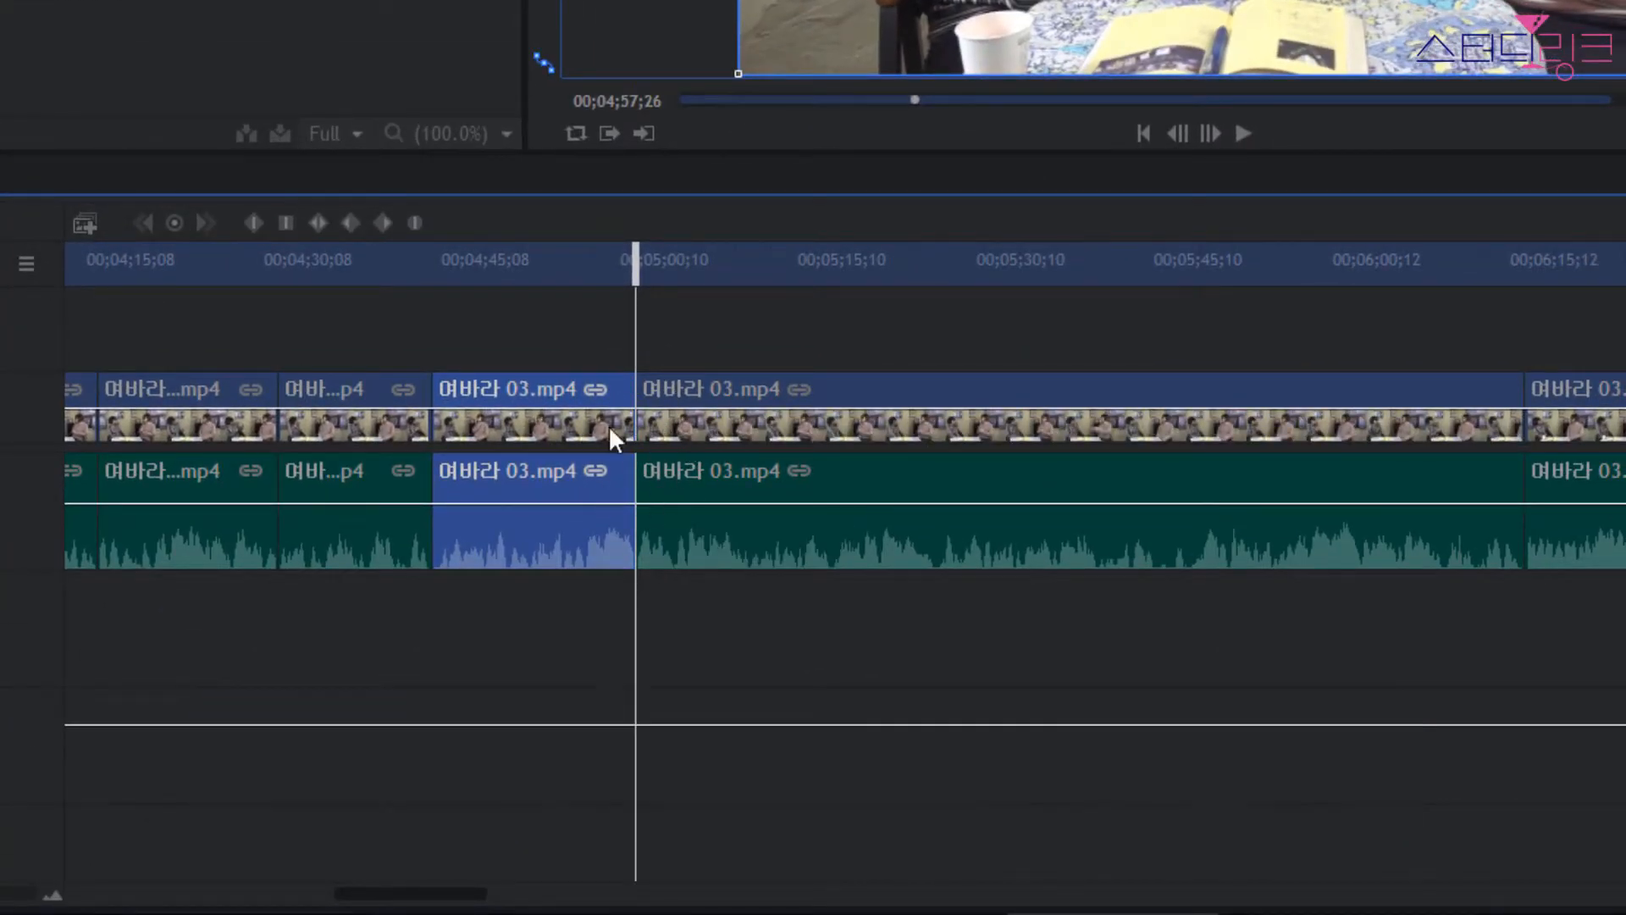
Rate-stretch the part after the cut so that it ends at about 00;05;20.
click(713, 424)
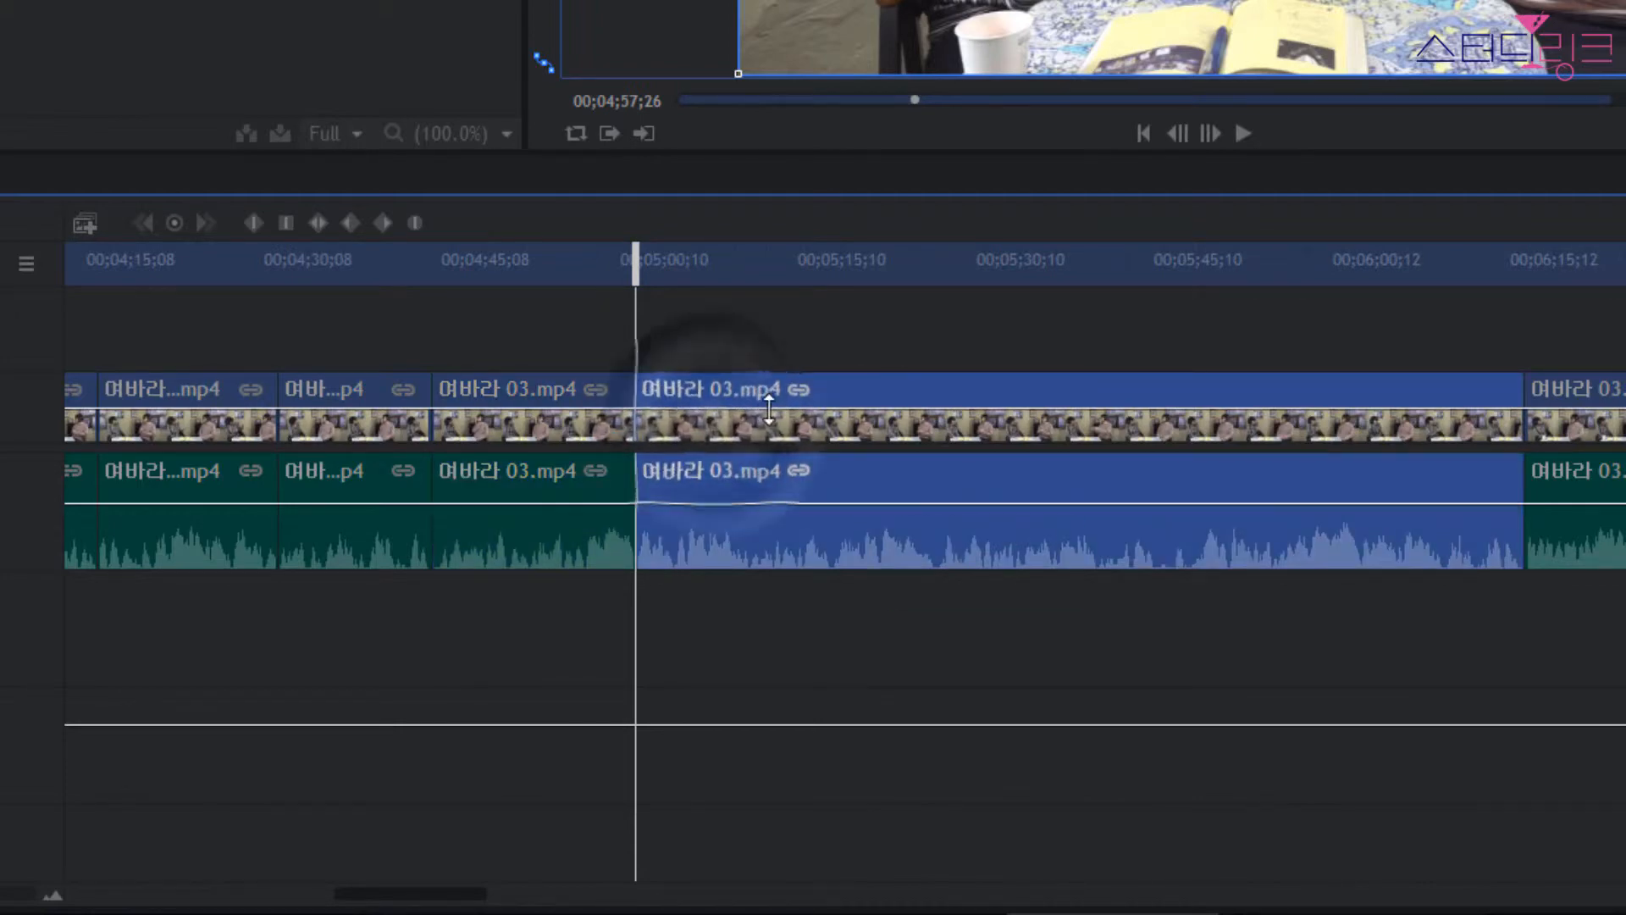
right_click(815, 420)
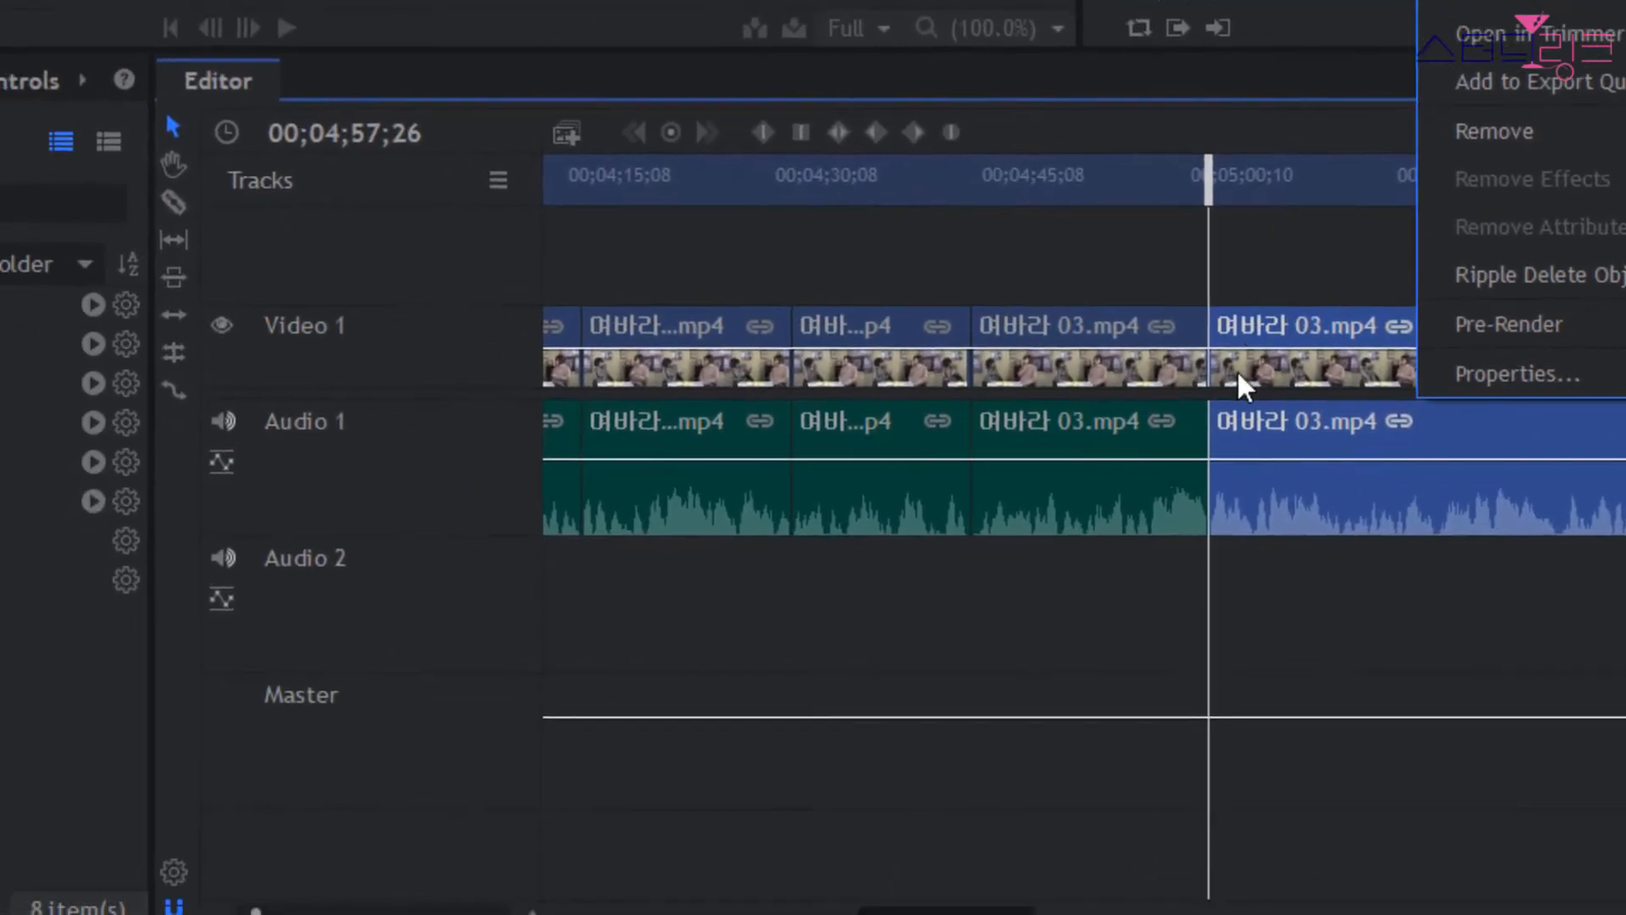
click(1365, 217)
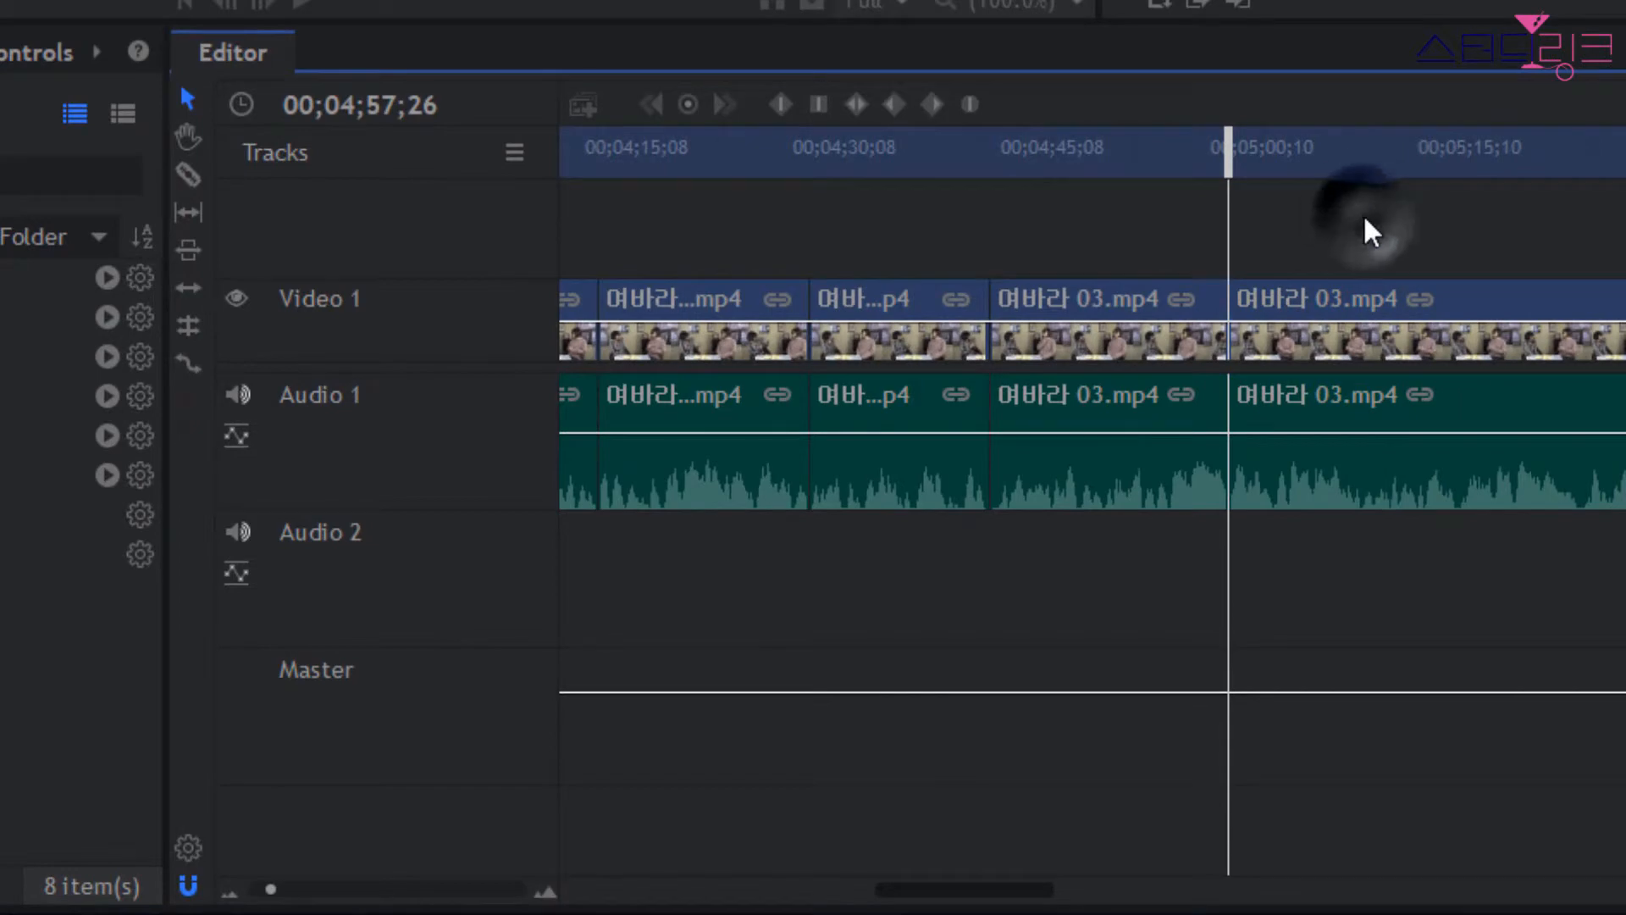
click(188, 362)
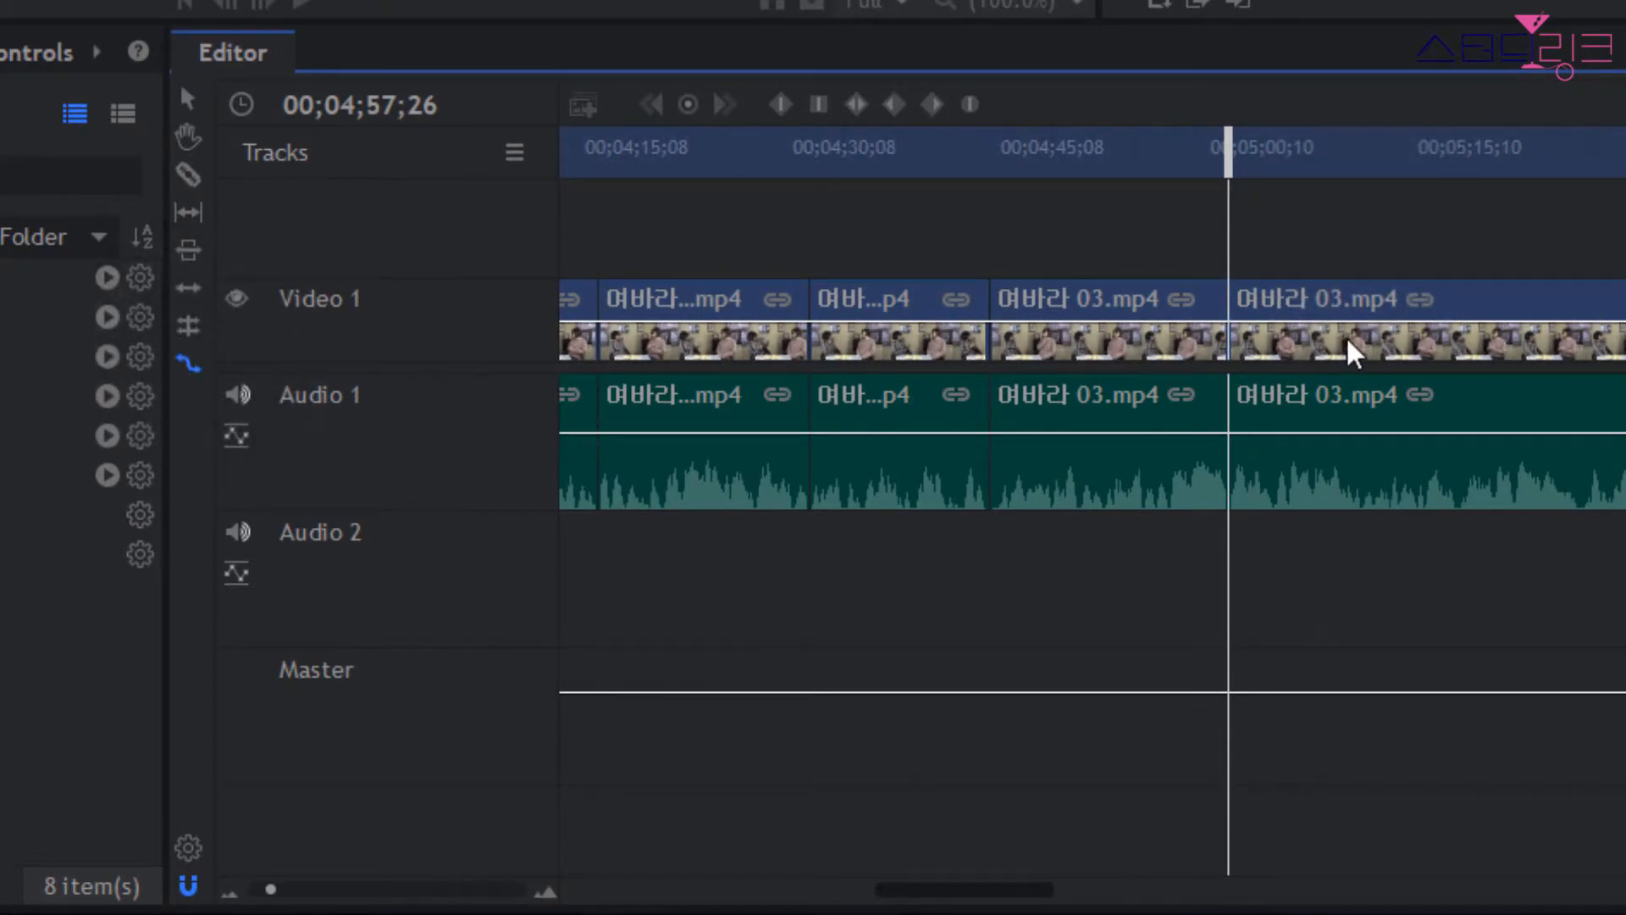
click(1394, 353)
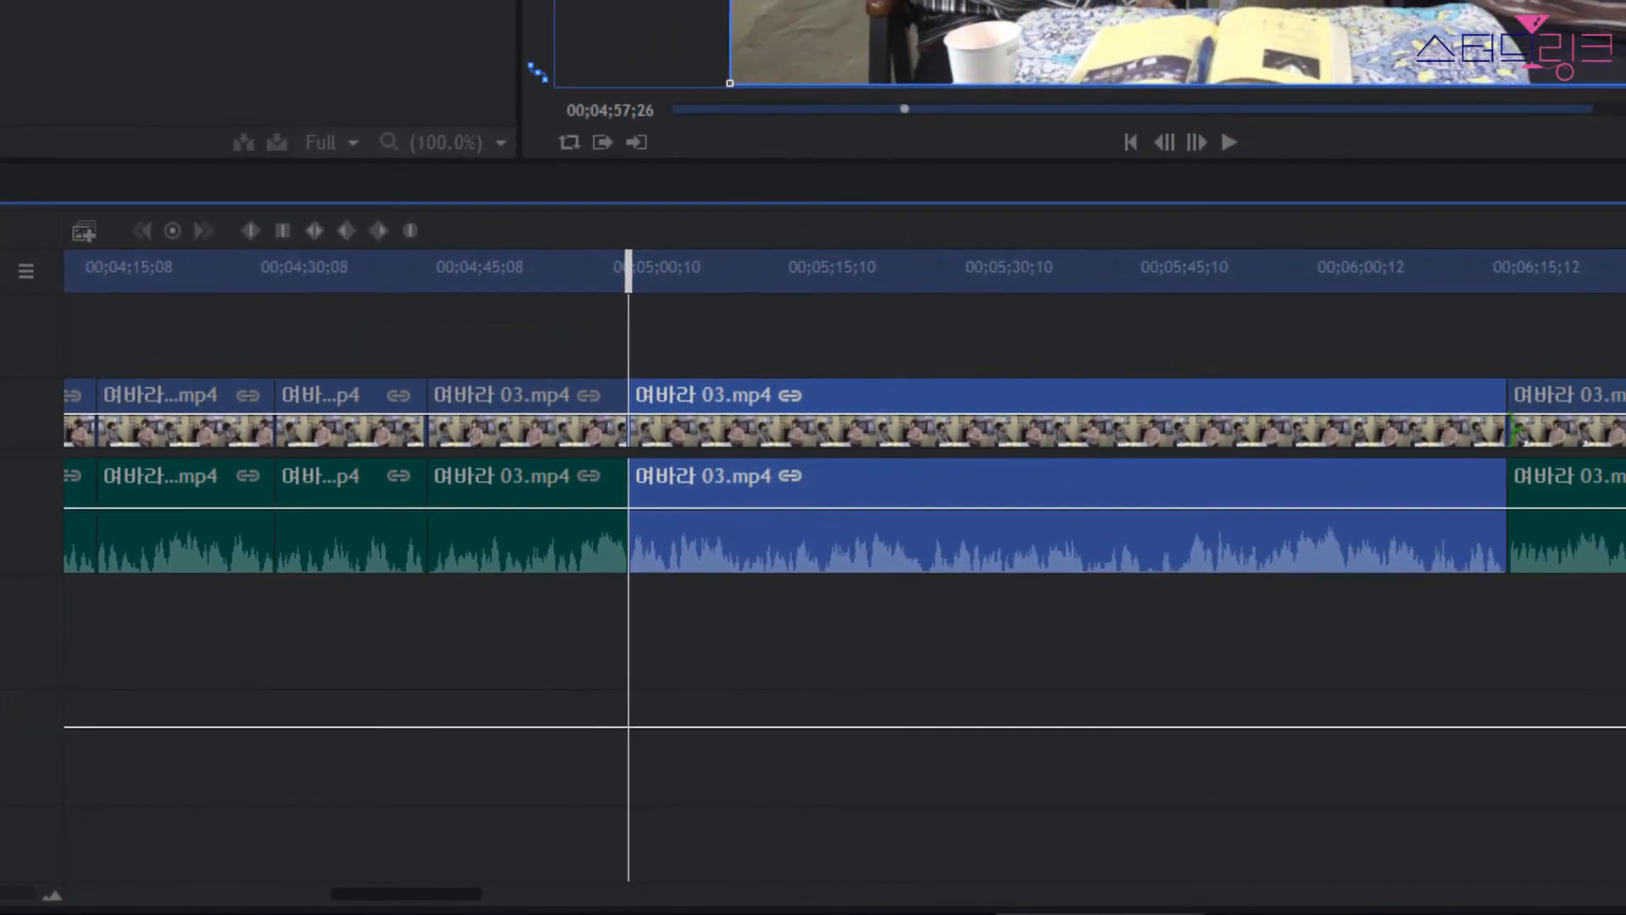
drag(1508, 424, 893, 417)
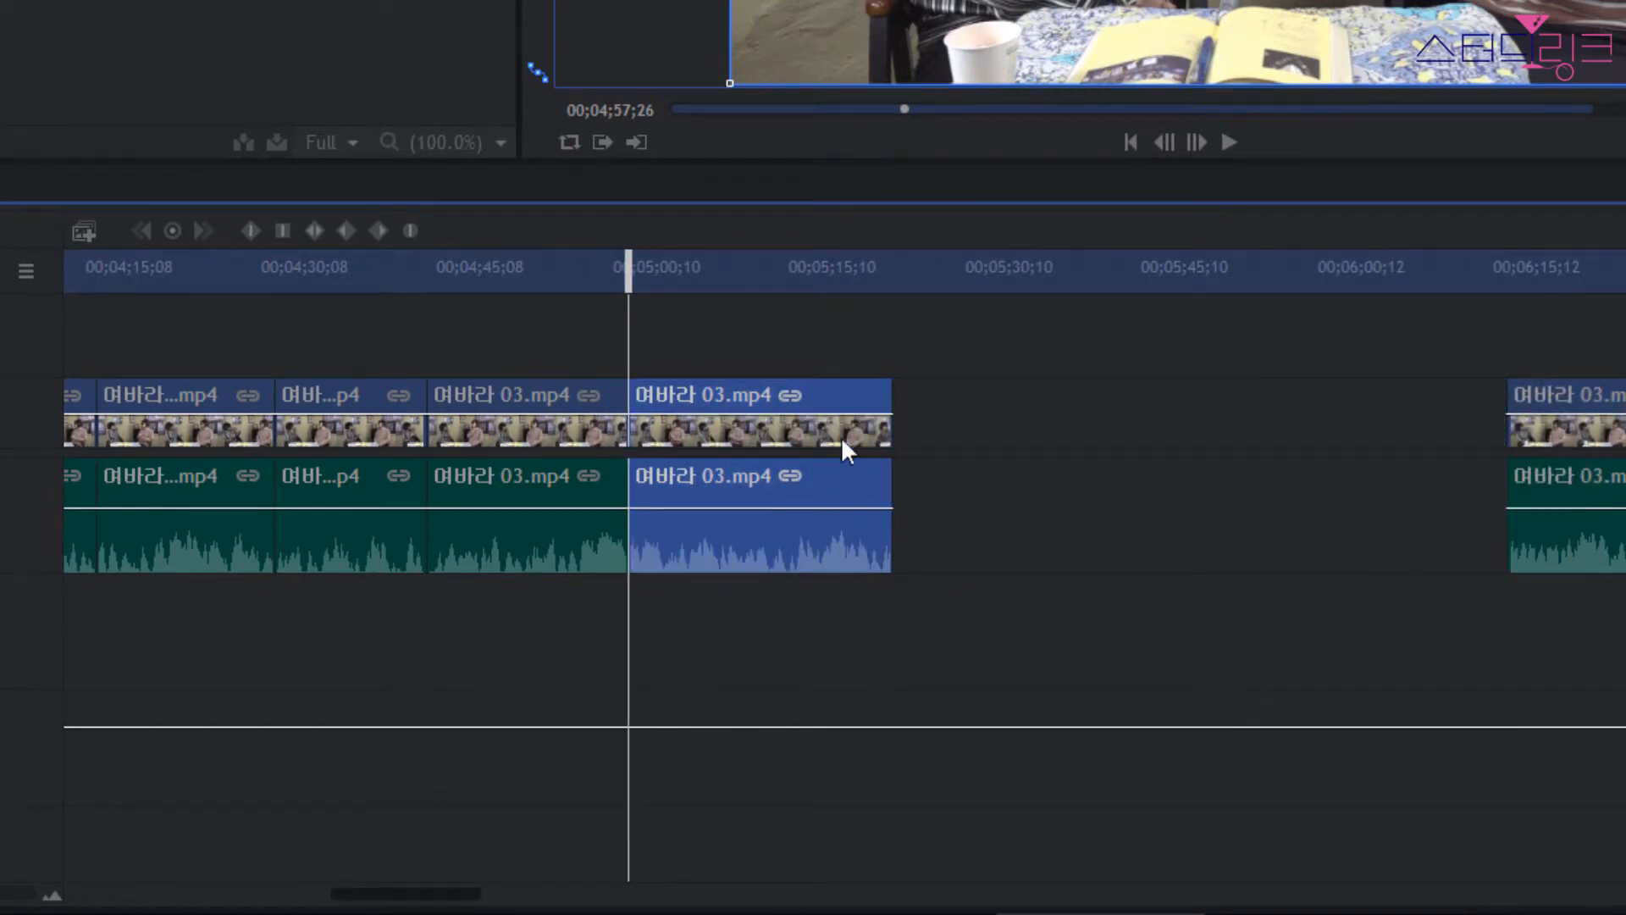
Play across the cut from 00;04;55;01 to compare the speeds of the two parts.
drag(631, 267, 595, 267)
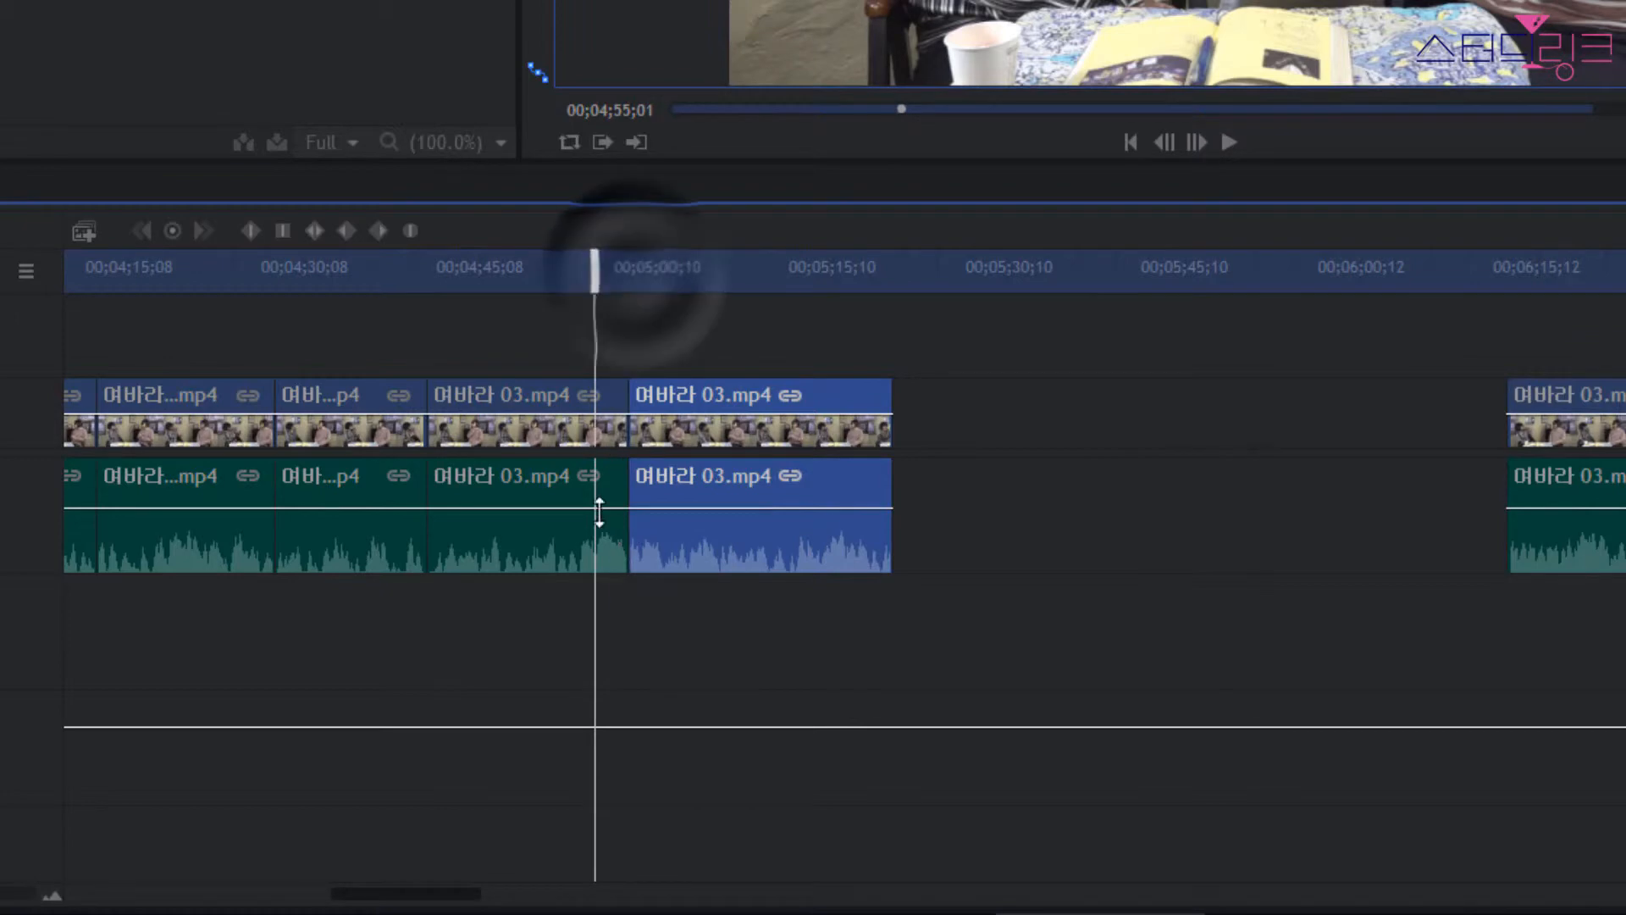
key(space)
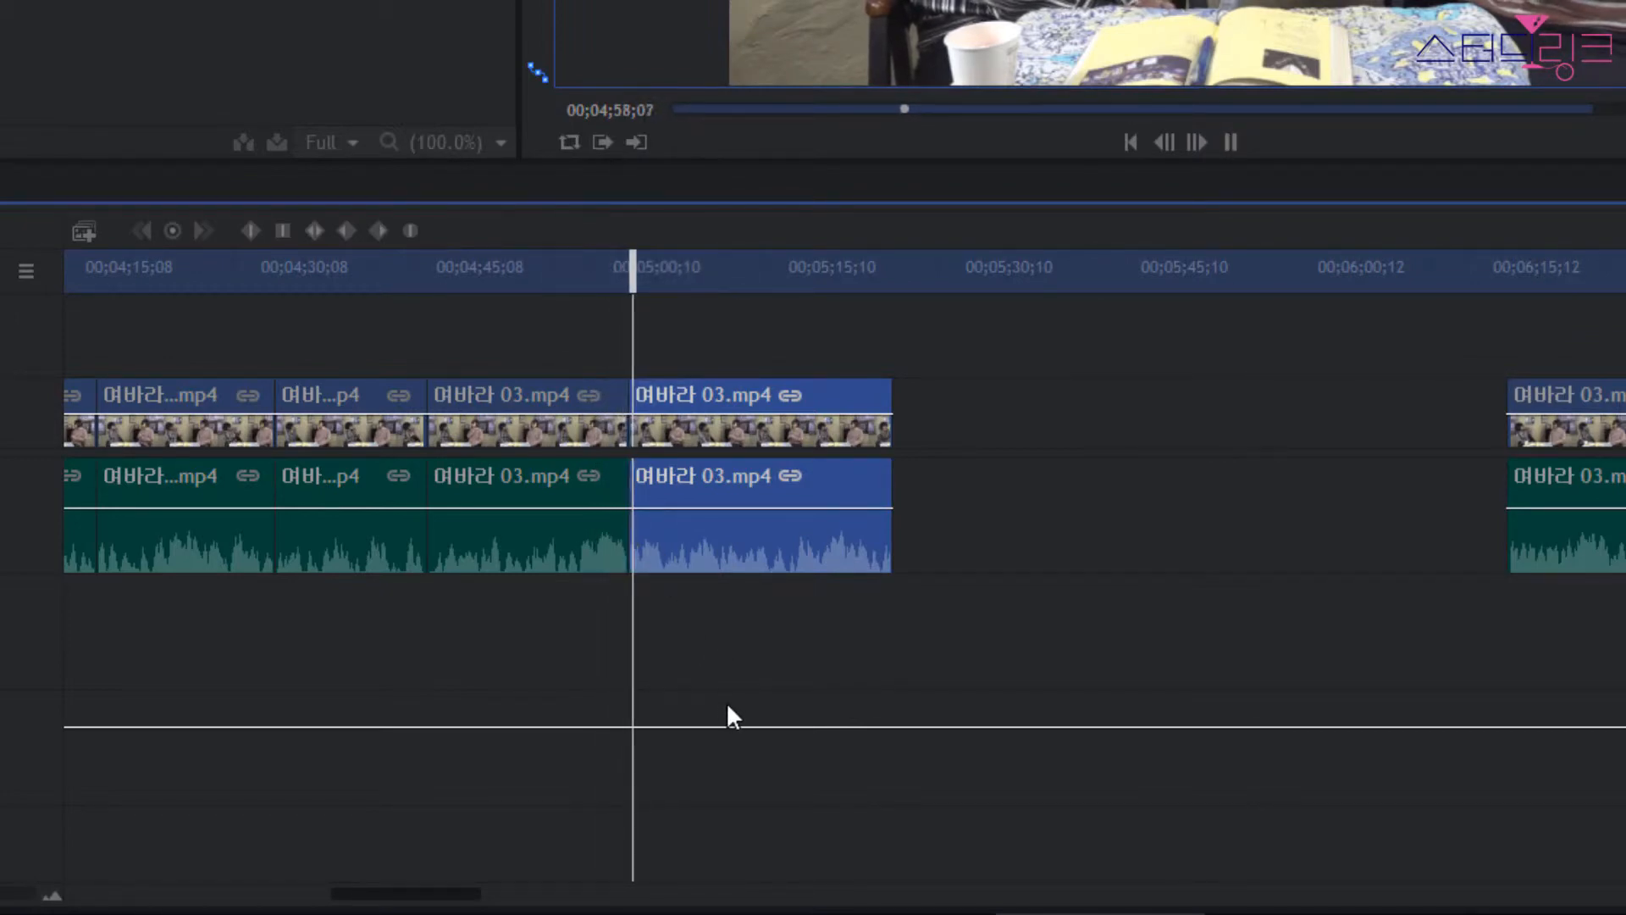
key(space)
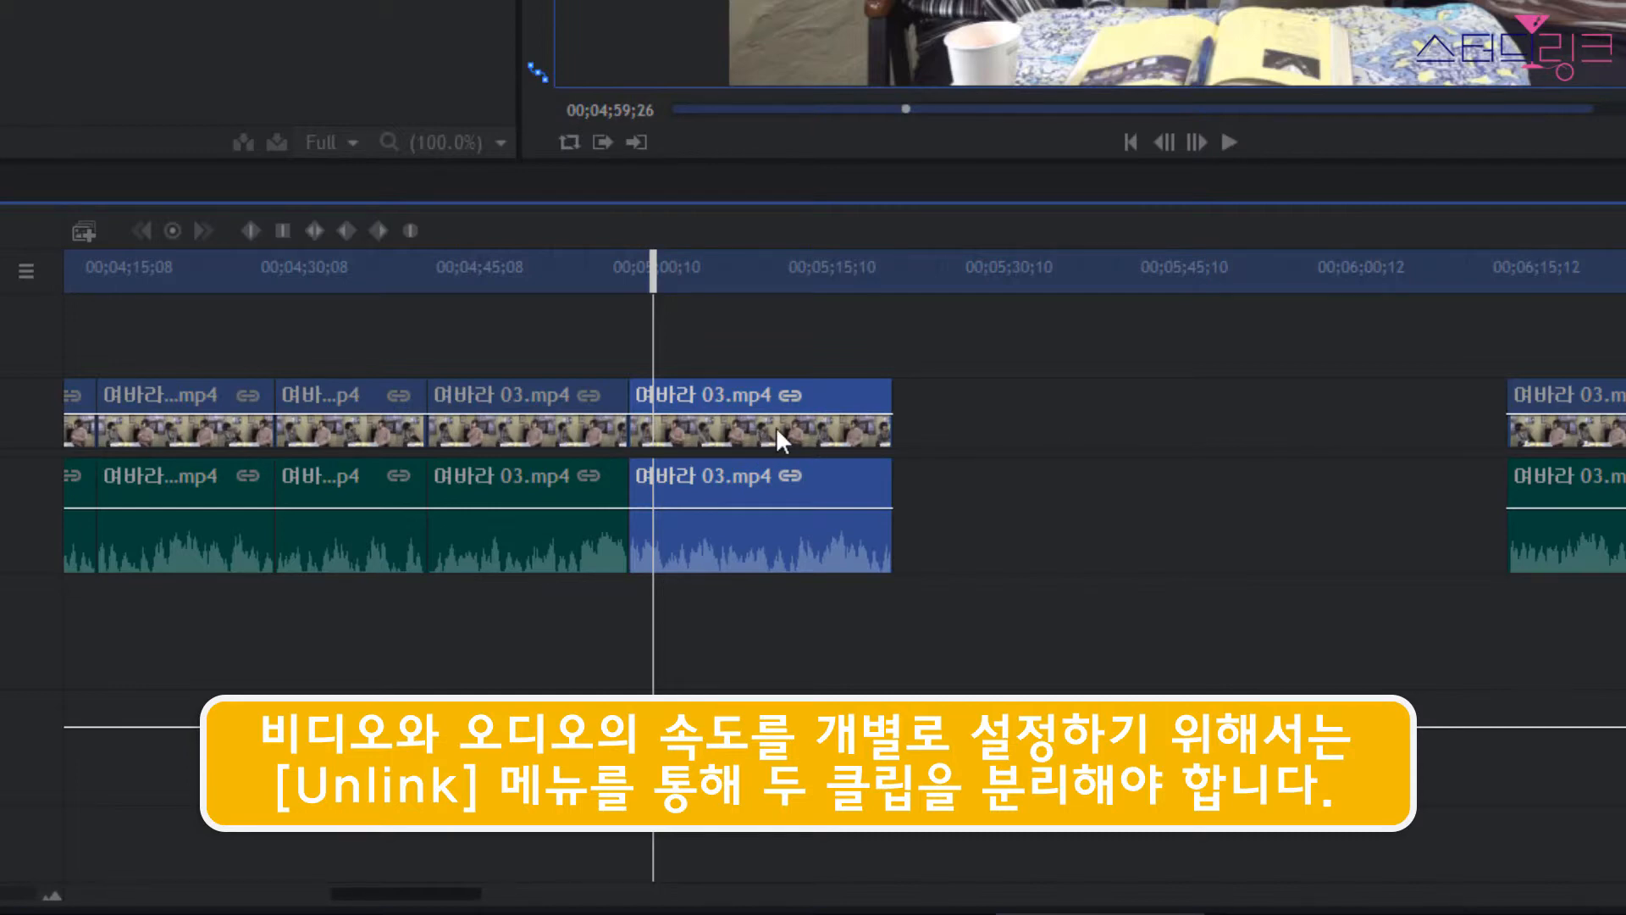
Unlink the video and audio of the shortened 여바라 03.mp4 part after the cut.
right_click(785, 425)
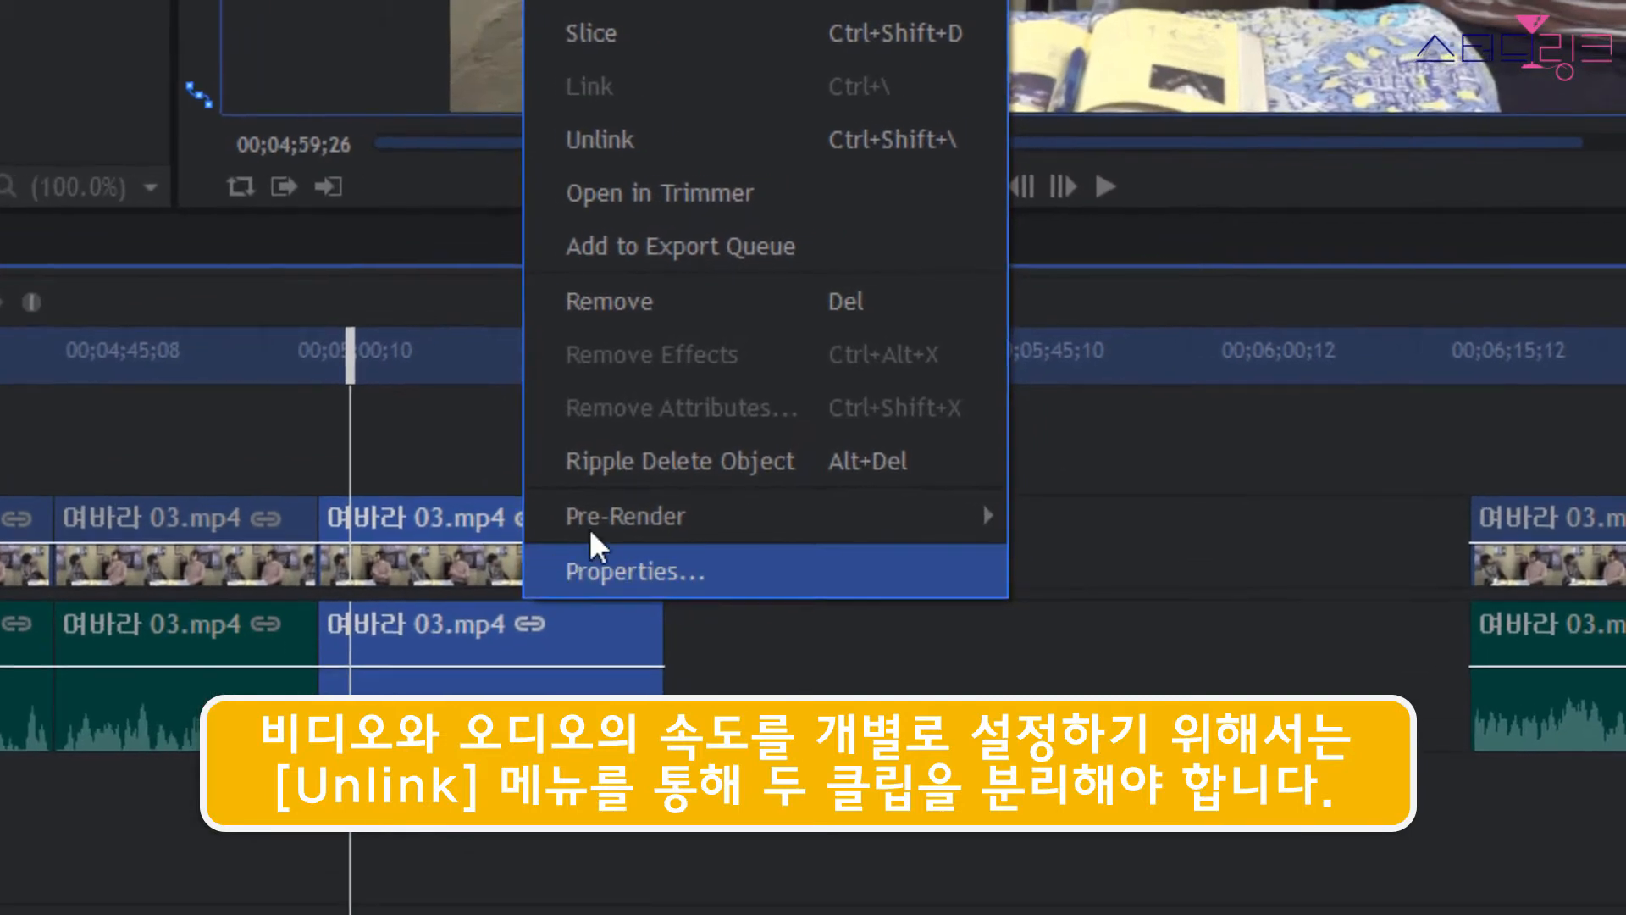
click(686, 144)
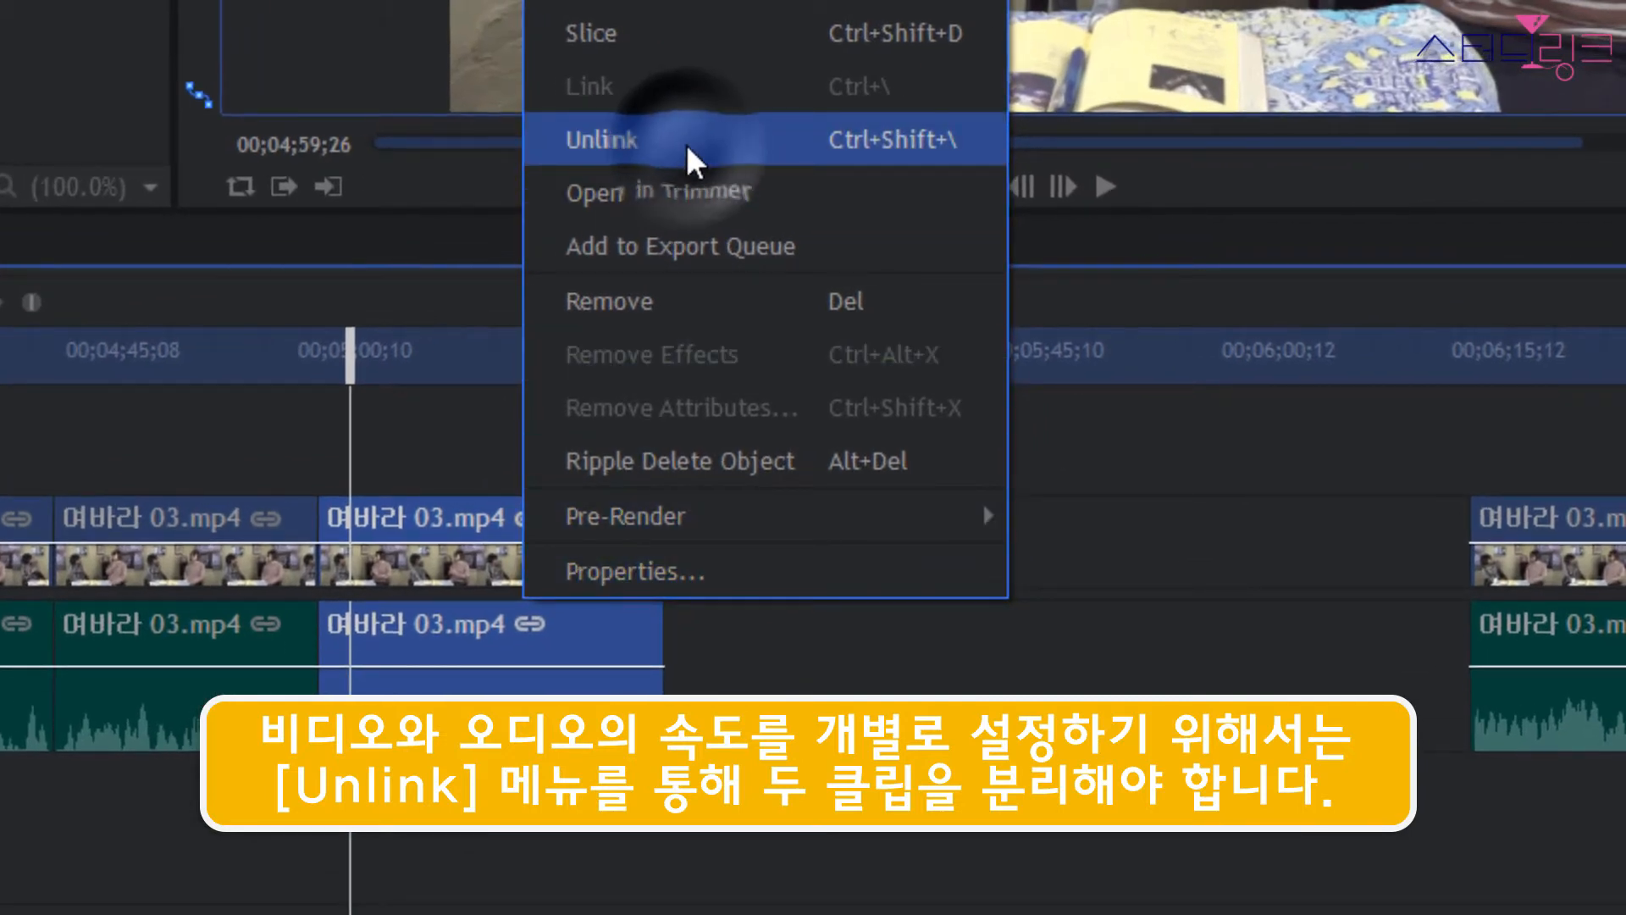
click(813, 637)
Try rate-stretching only the unlinked part's video to about 00;05;45, and undo the stretch.
click(587, 560)
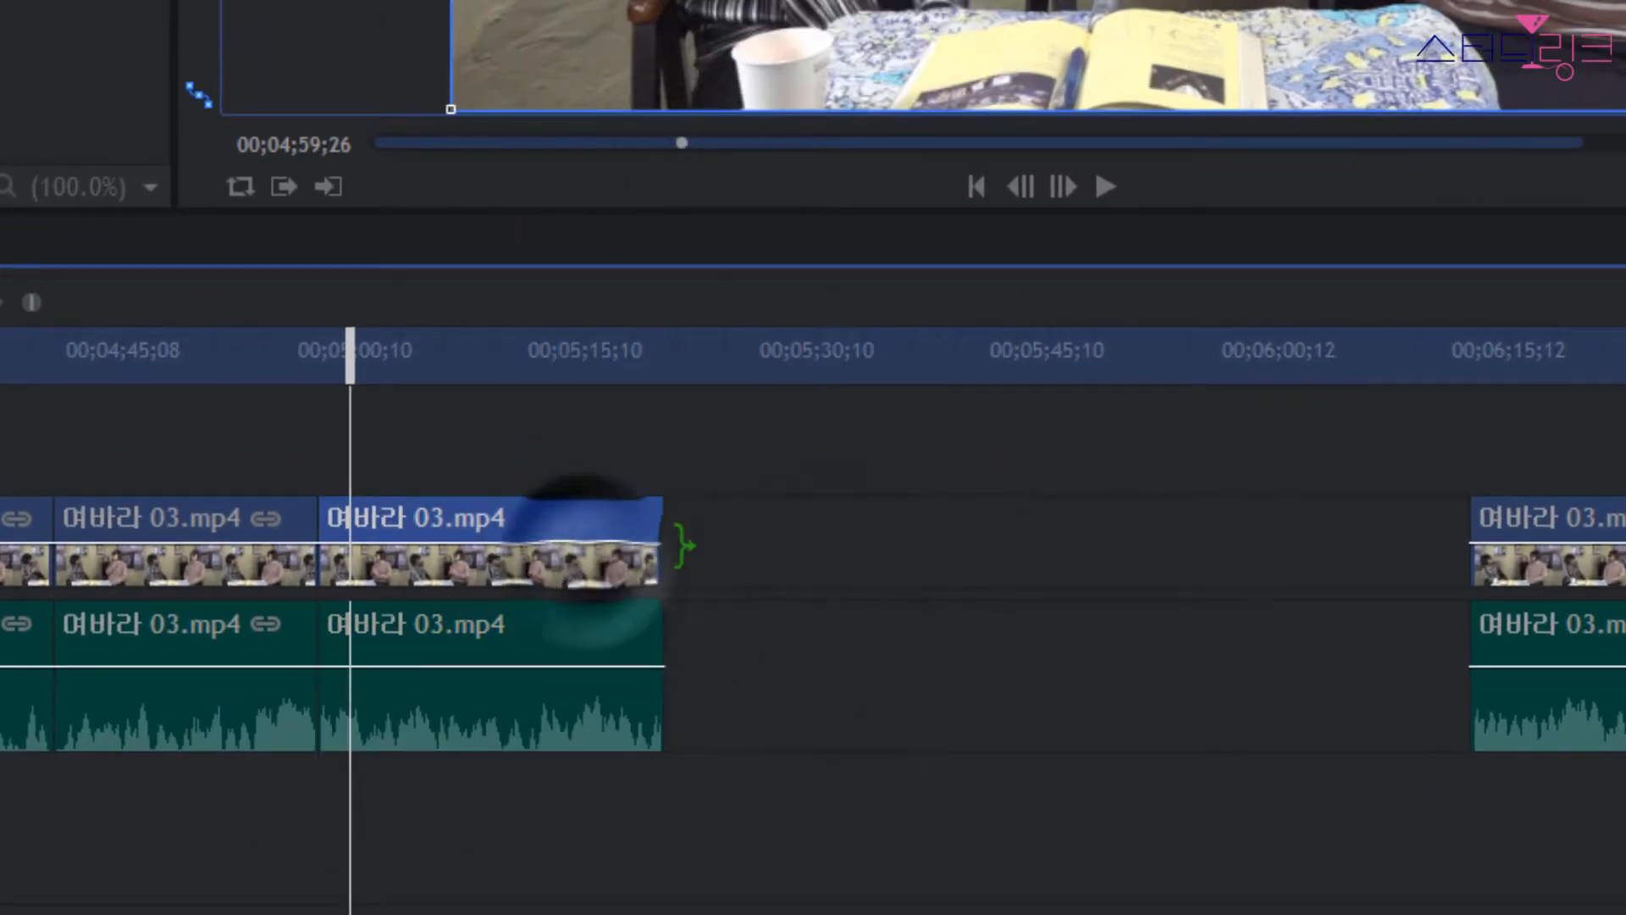
drag(663, 542, 1052, 542)
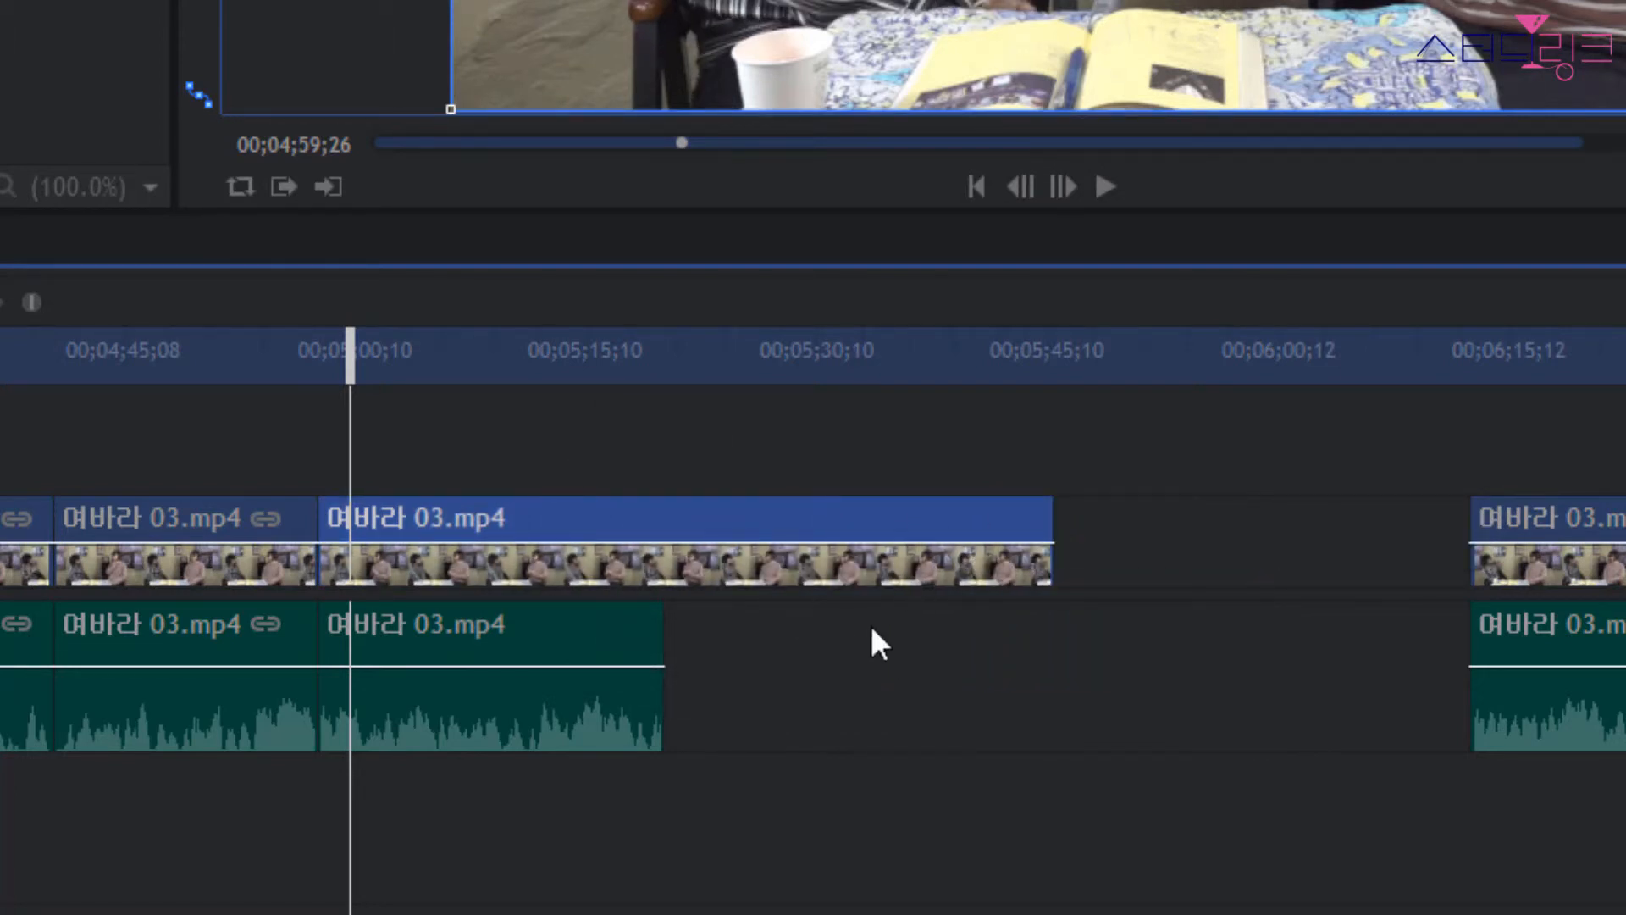
key(ctrl+z)
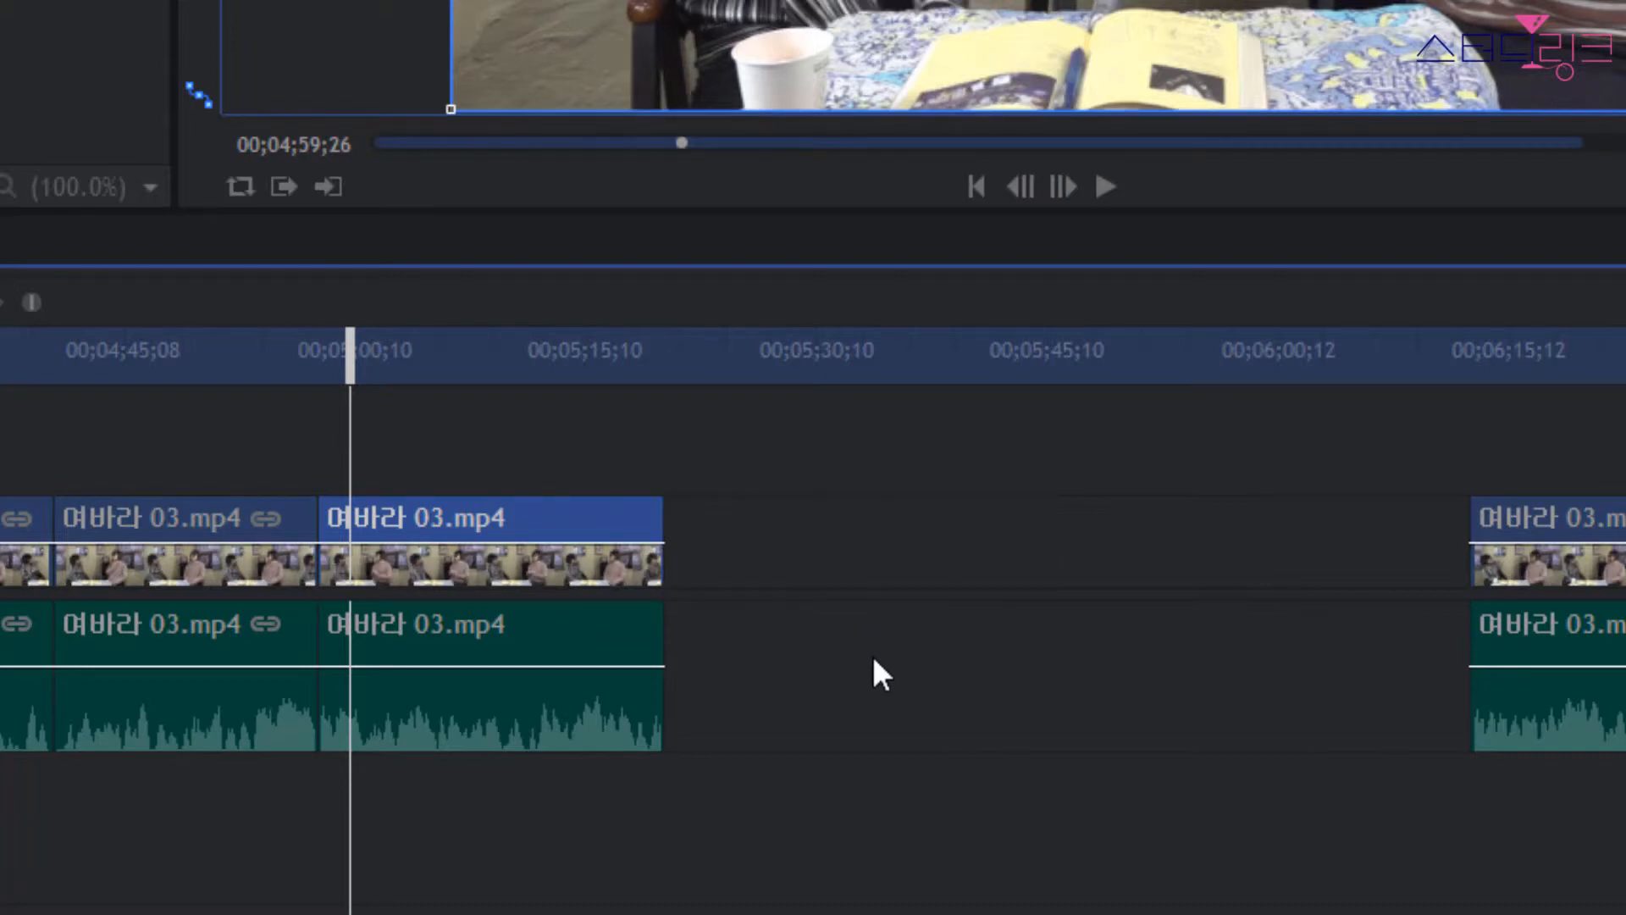
Undo the unlinking, the rate stretch and the cut so that the 여바라 03.mp4 clip is whole again.
key(ctrl+z)
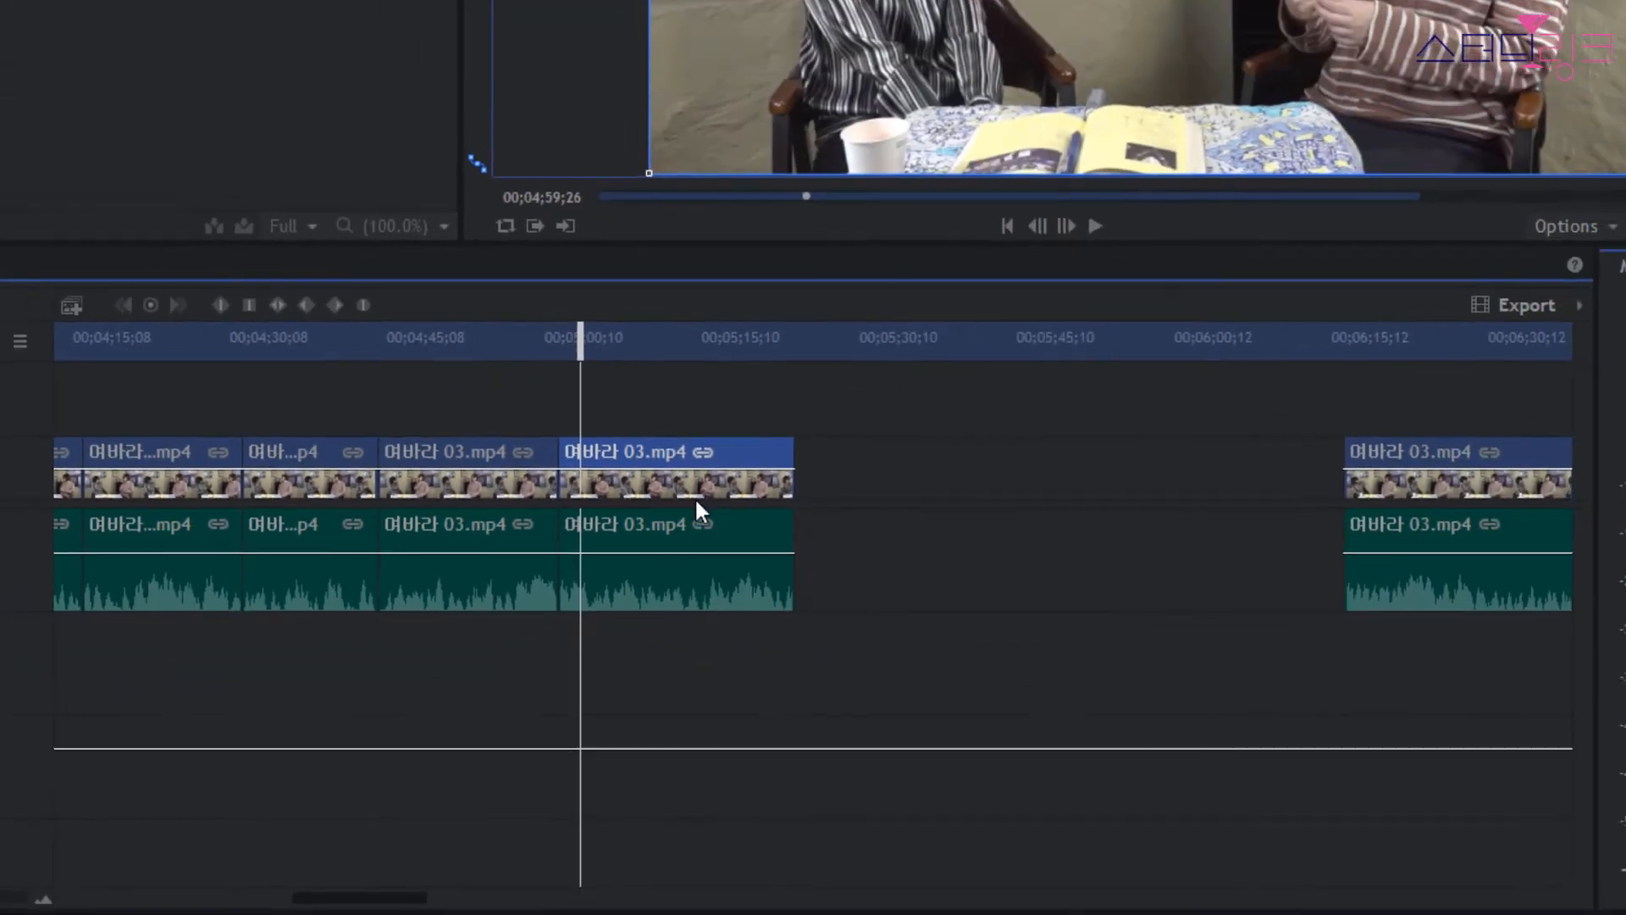
key(ctrl+z)
key(ctrl+z)
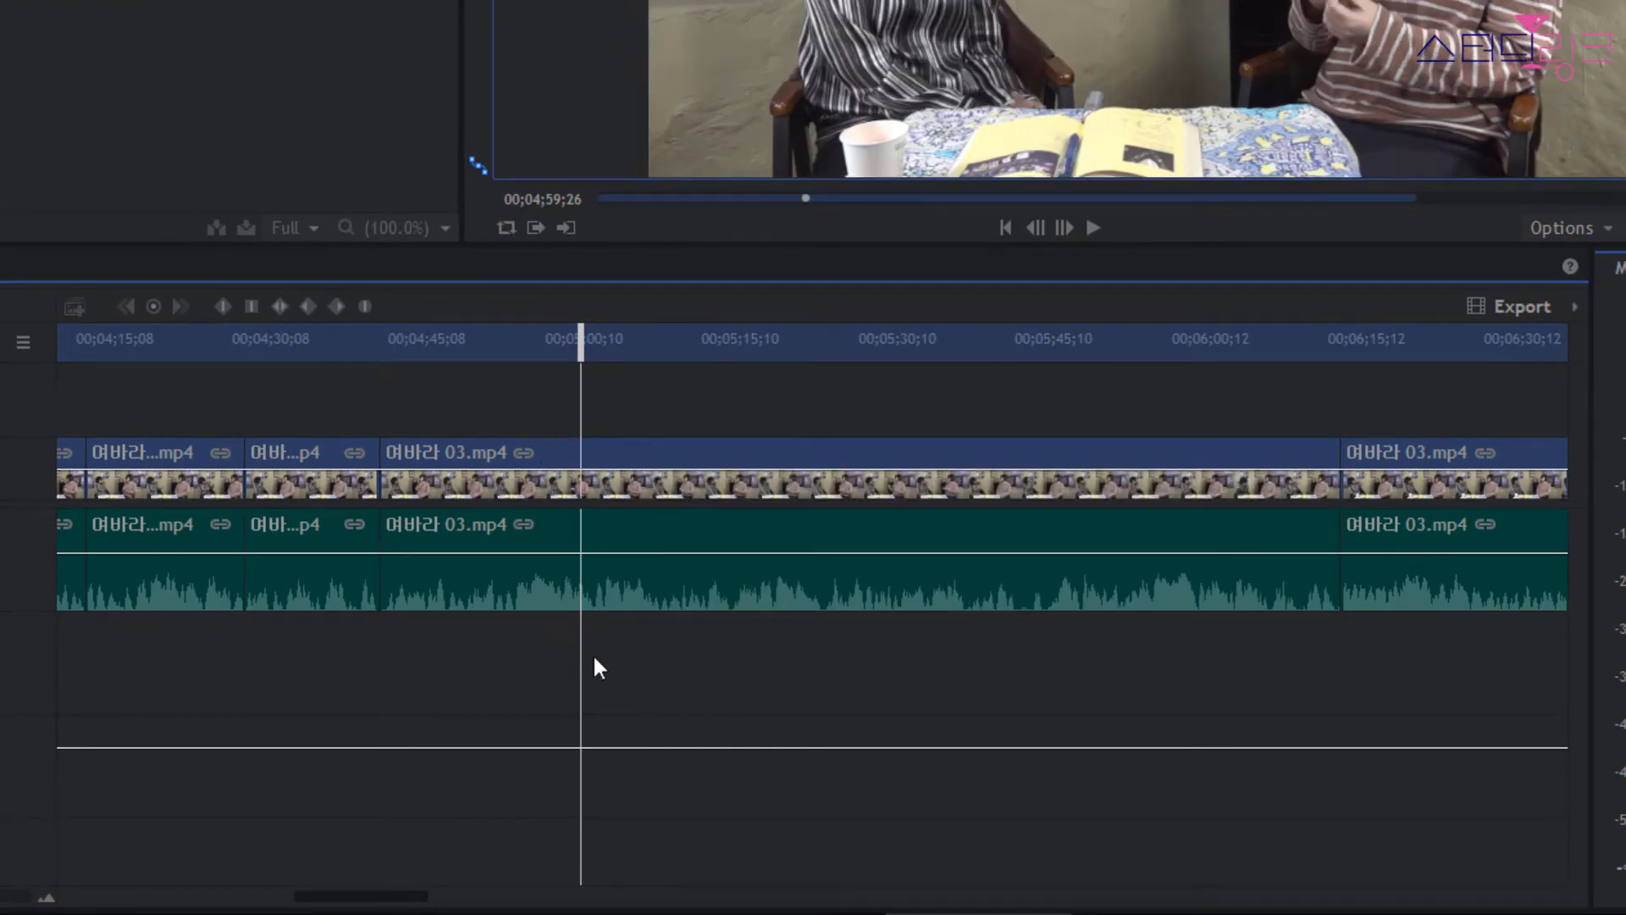
Apply the Speed effect from the Temporal effects to the restored 여바라 03.mp4 clip, with the playhead at 00;05;05;15.
drag(587, 347, 639, 345)
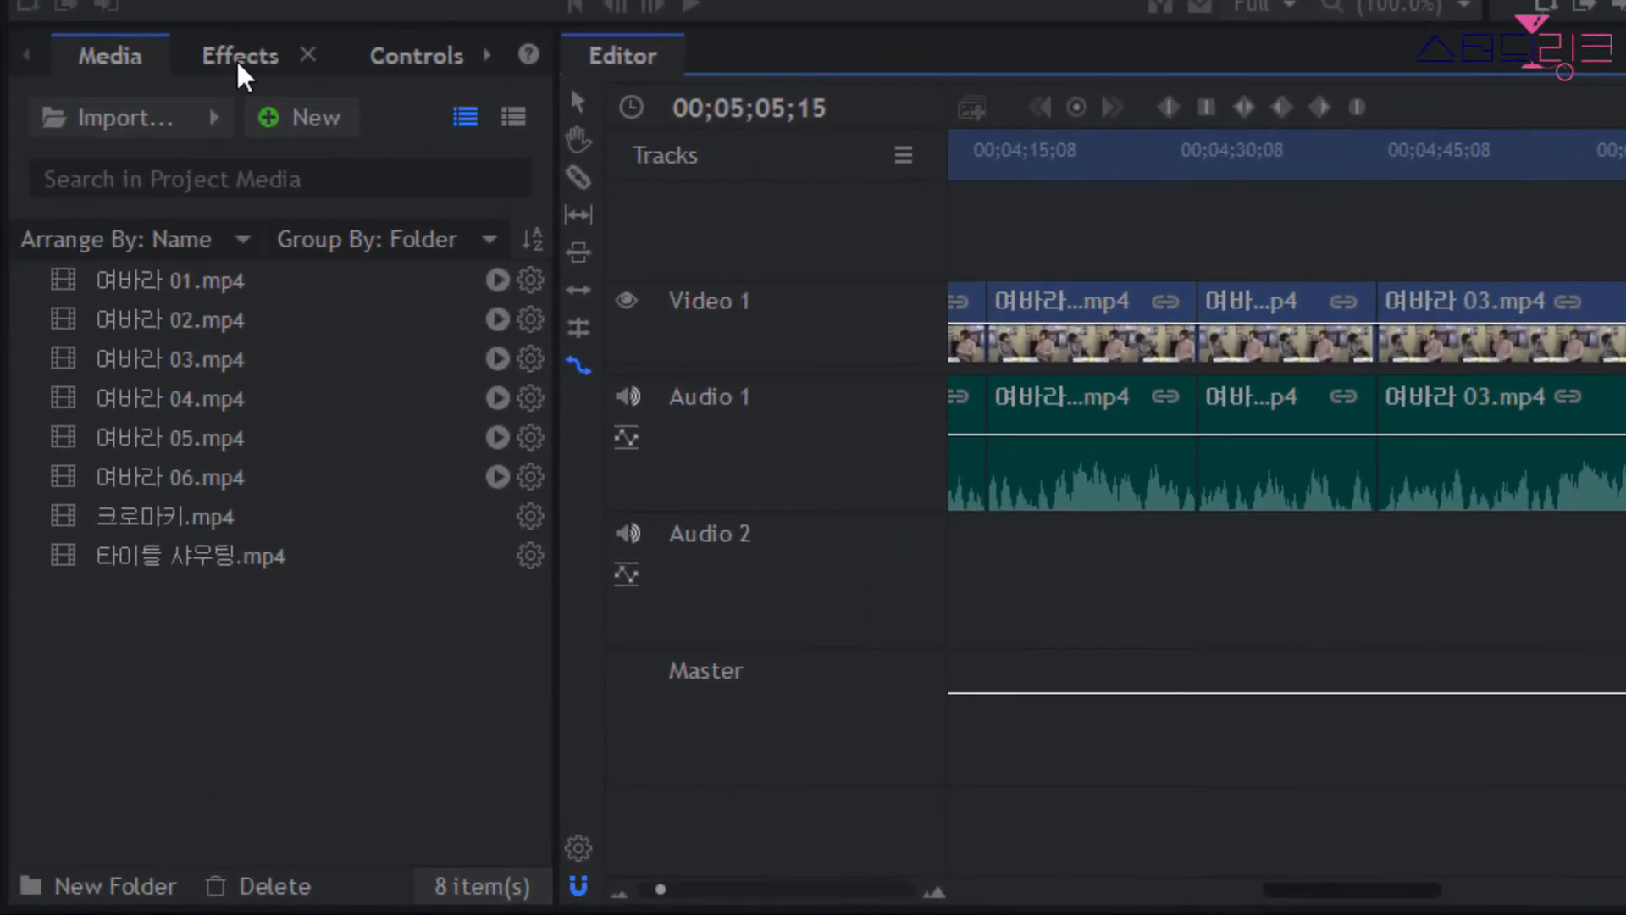
click(240, 59)
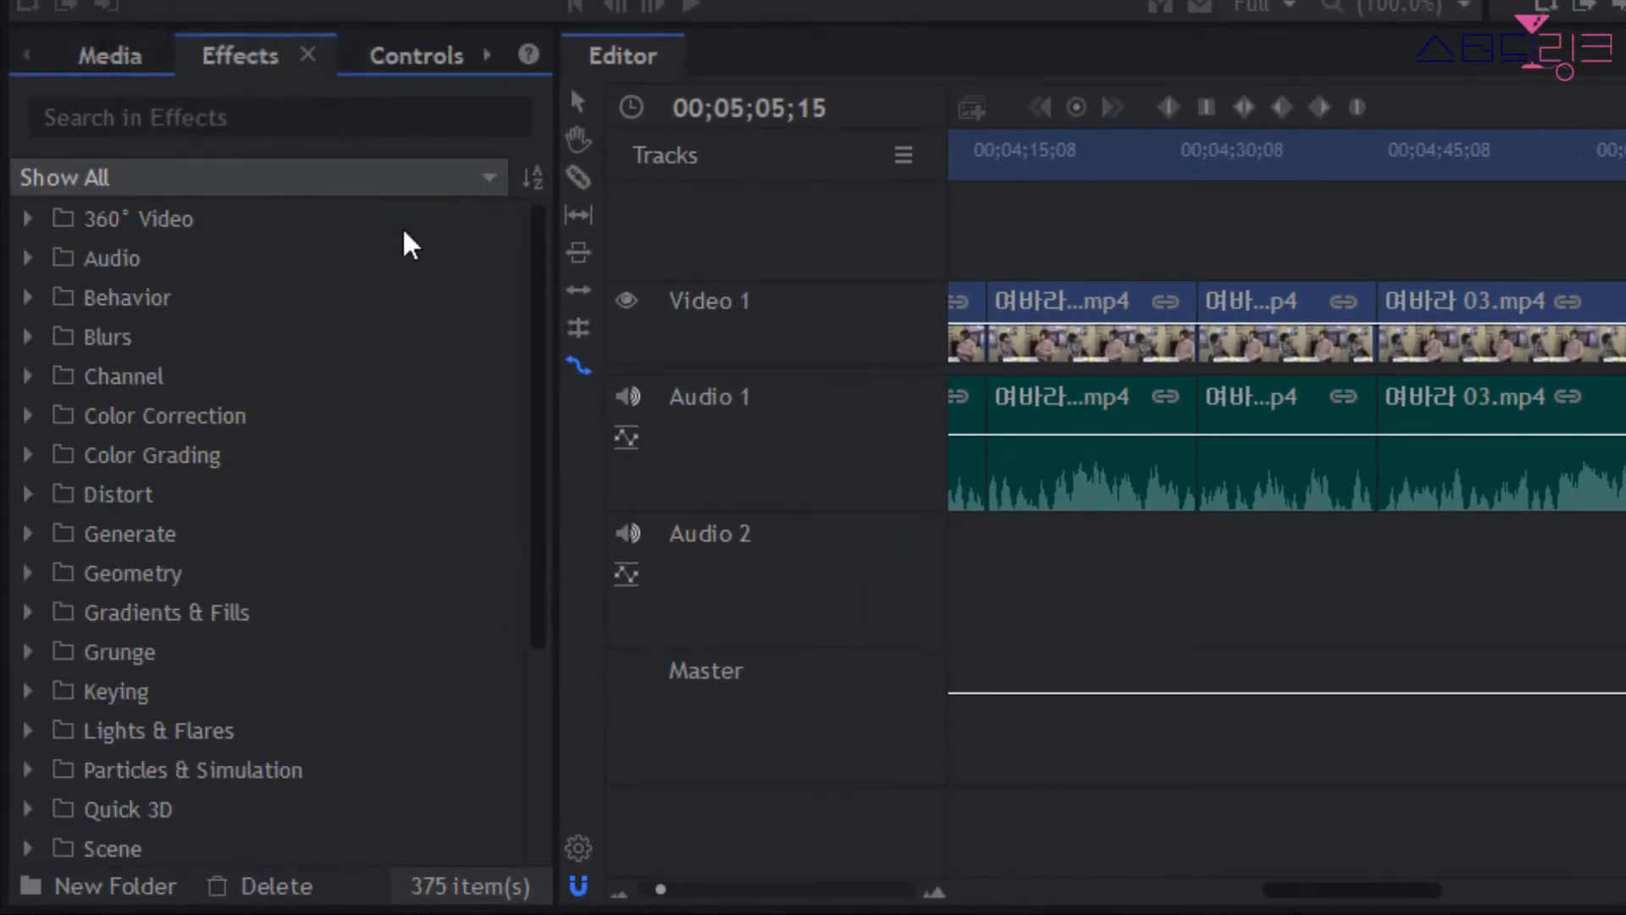
drag(546, 322, 543, 549)
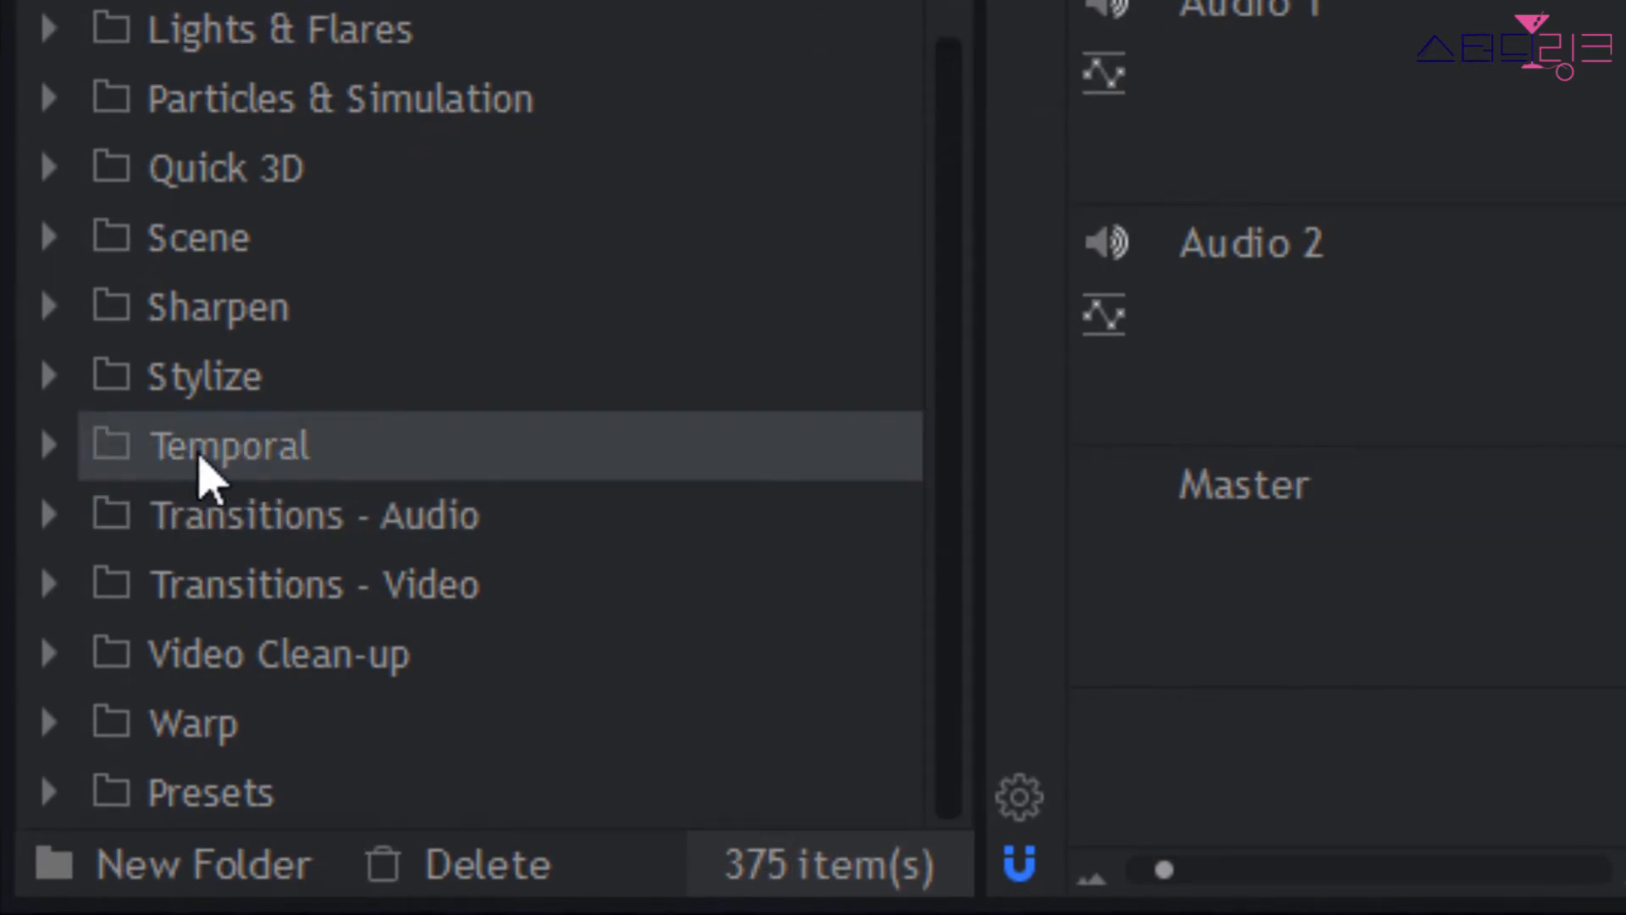
click(48, 447)
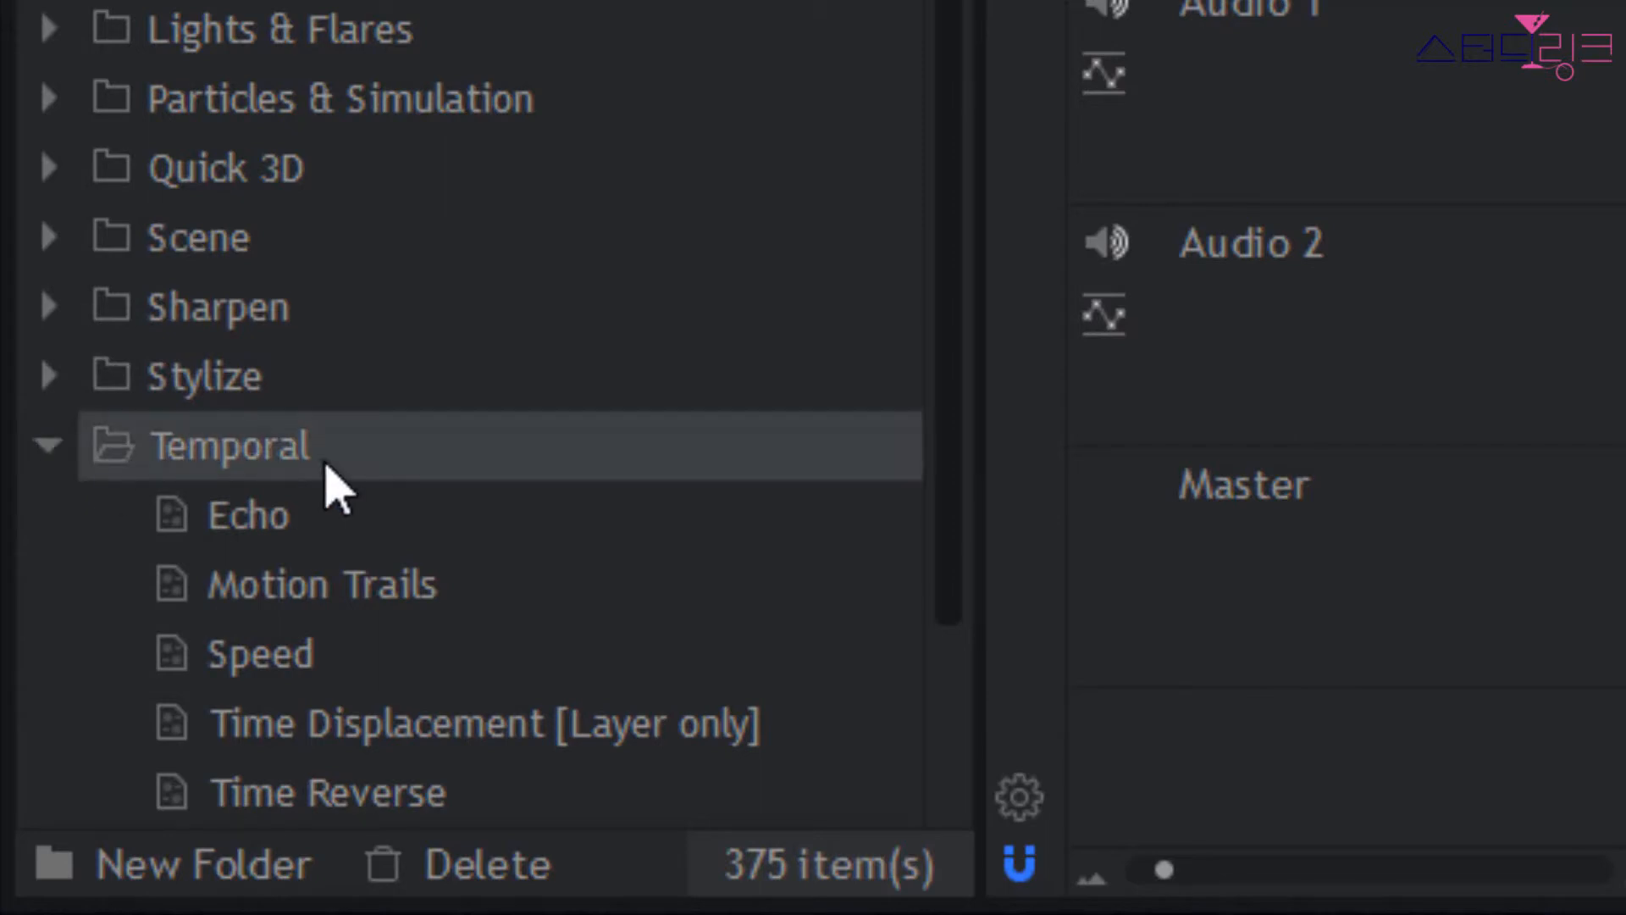
scroll(432, 500, down, 3)
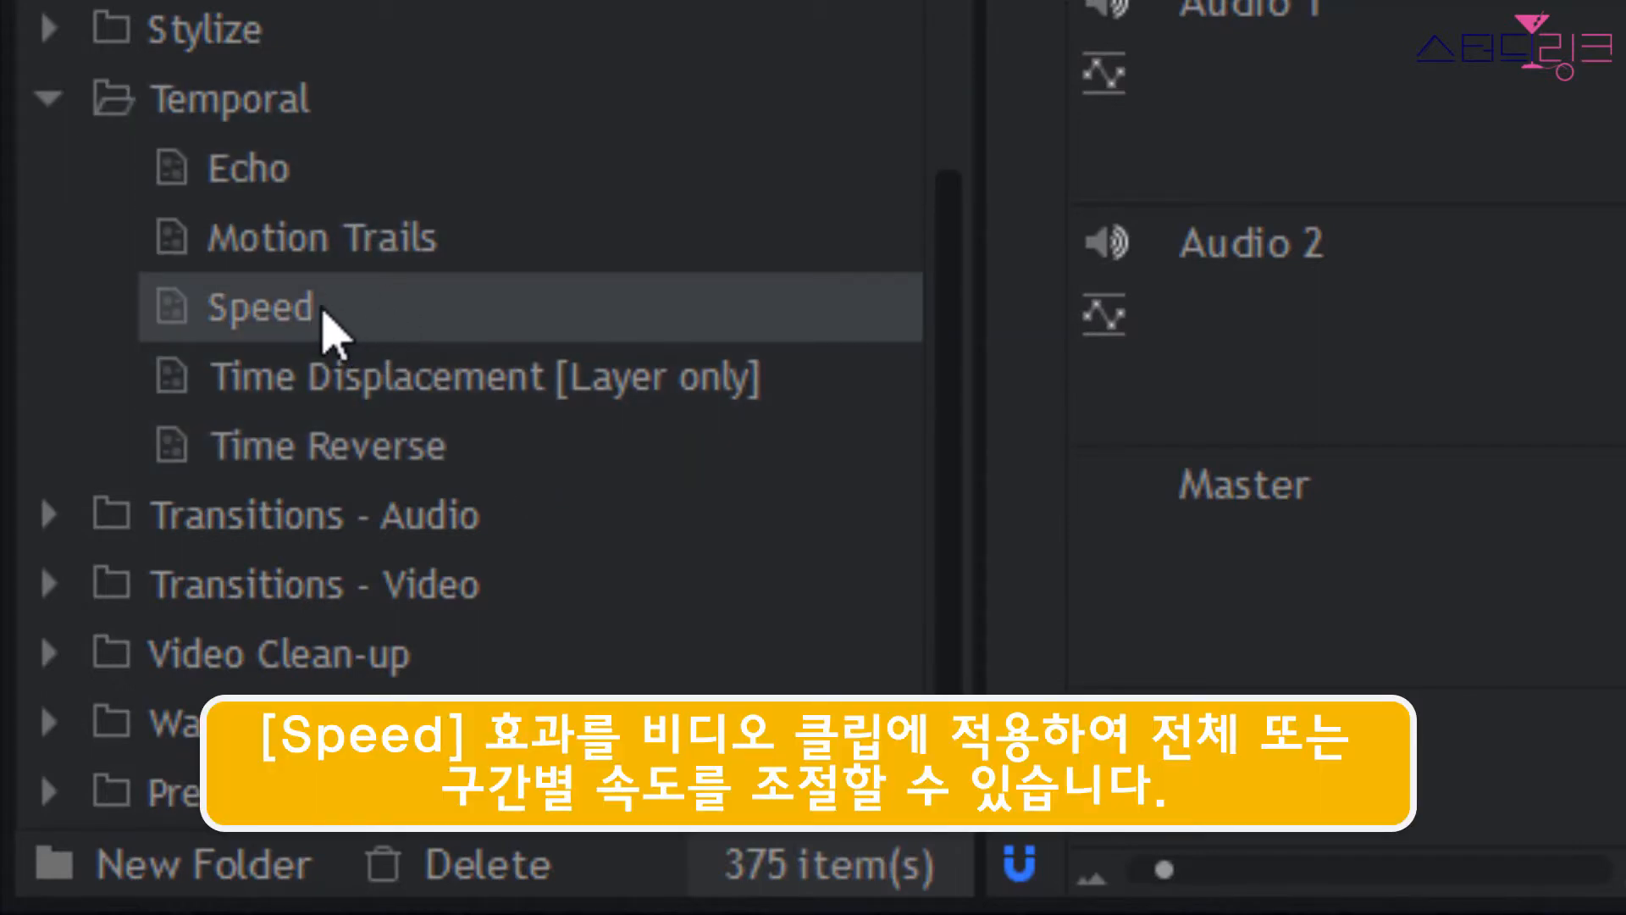
click(321, 315)
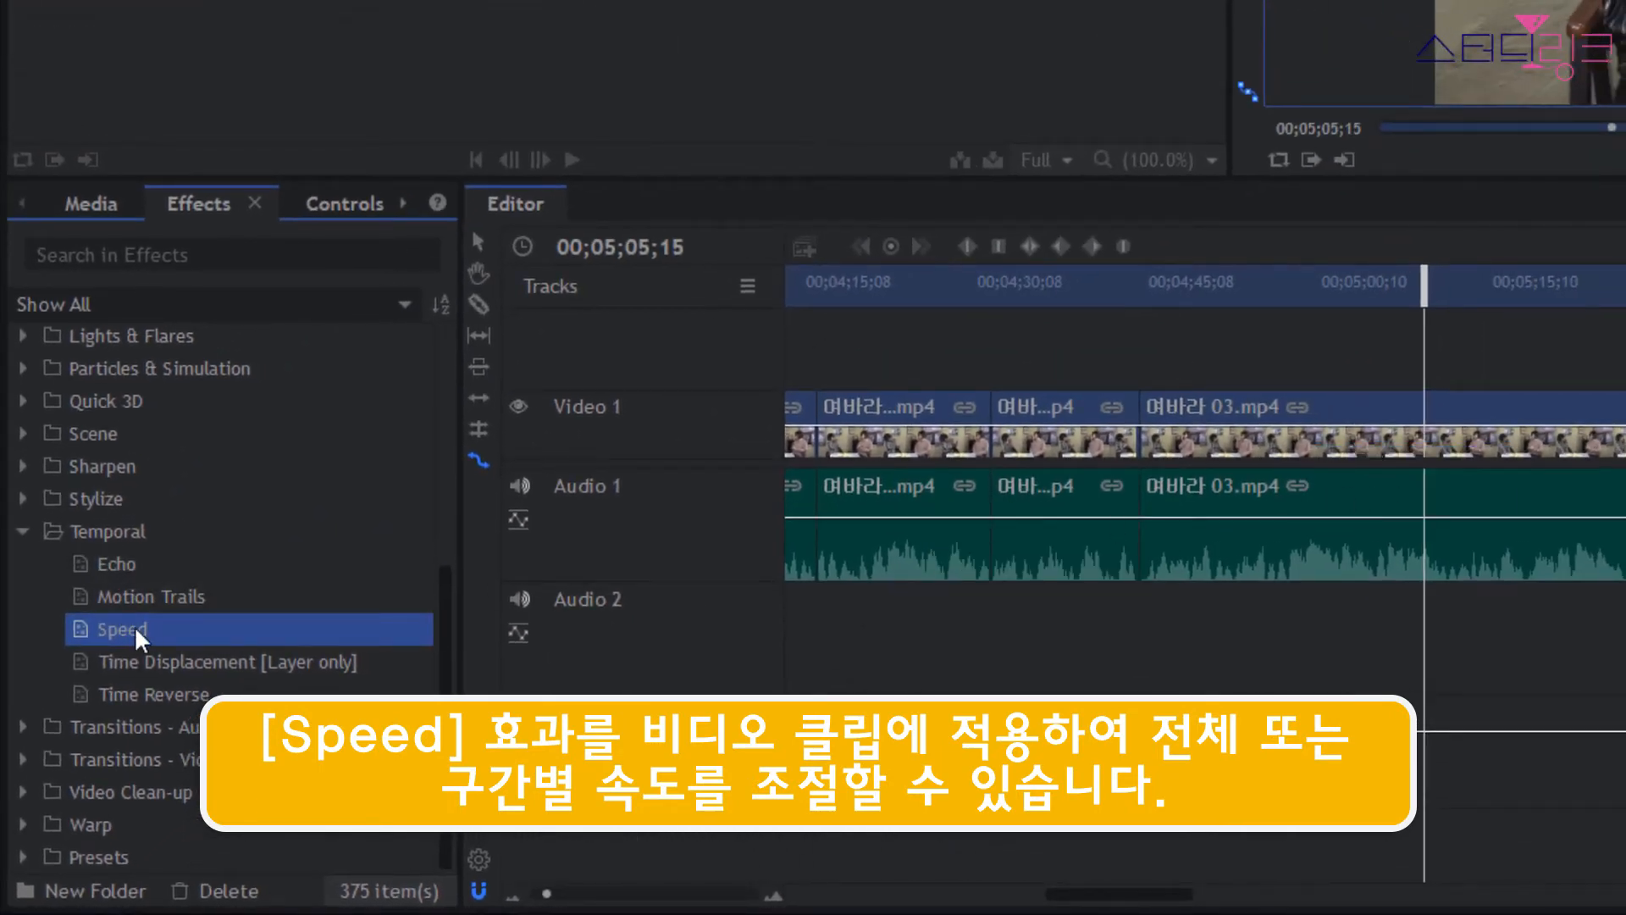
drag(134, 640, 1468, 449)
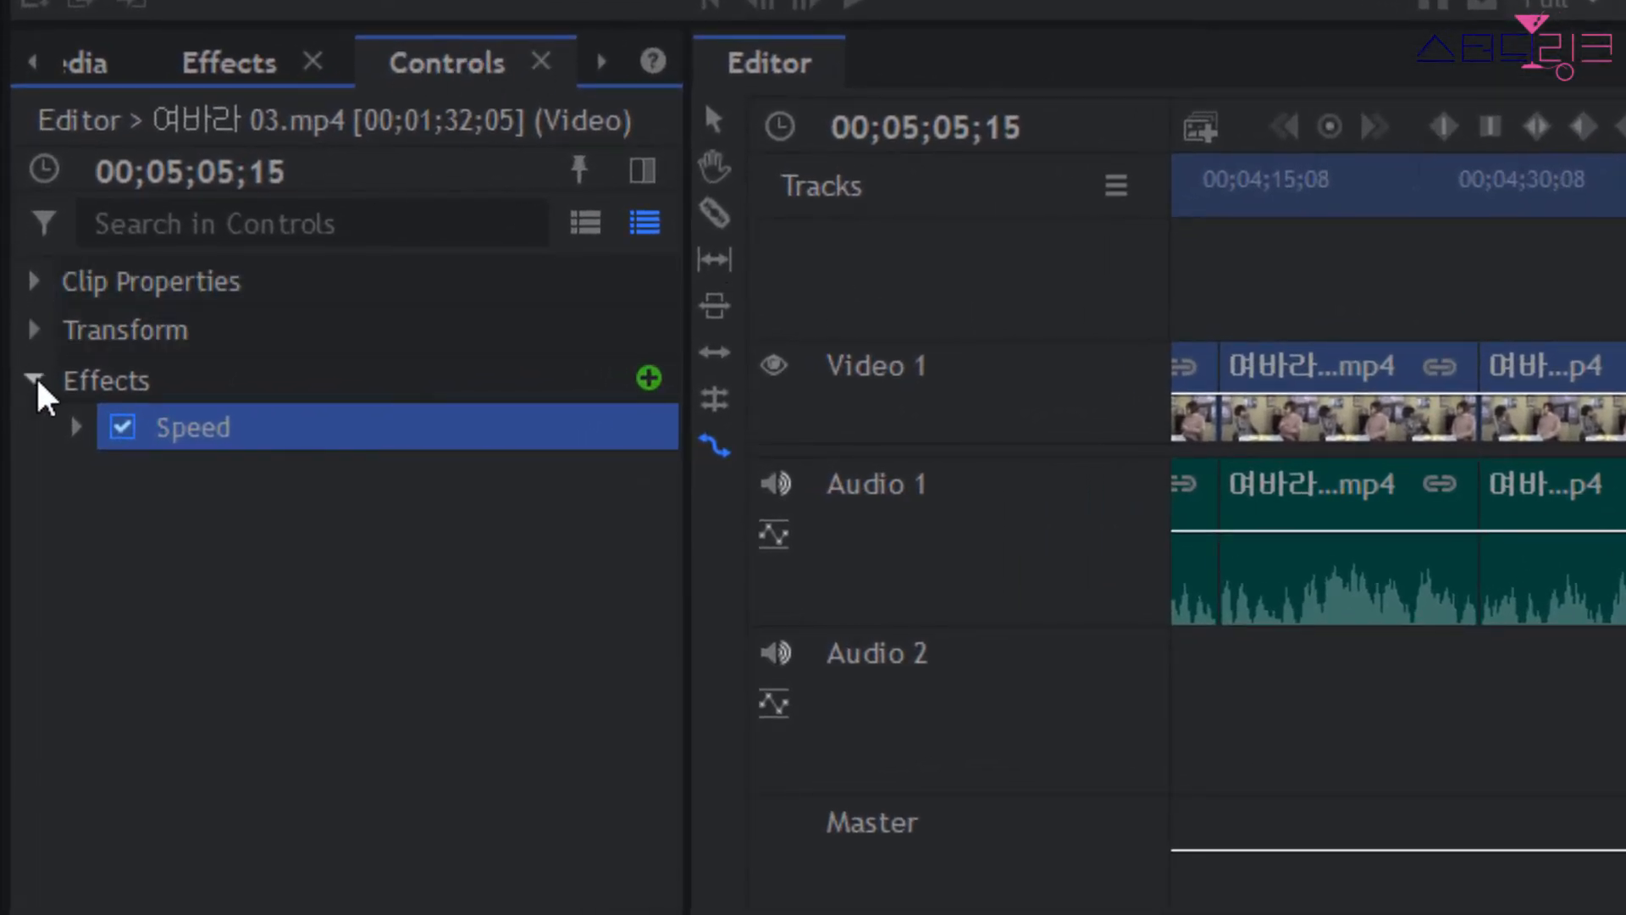
Show the Speed effect's settings and briefly play the clip from 00;05;05;15.
click(75, 426)
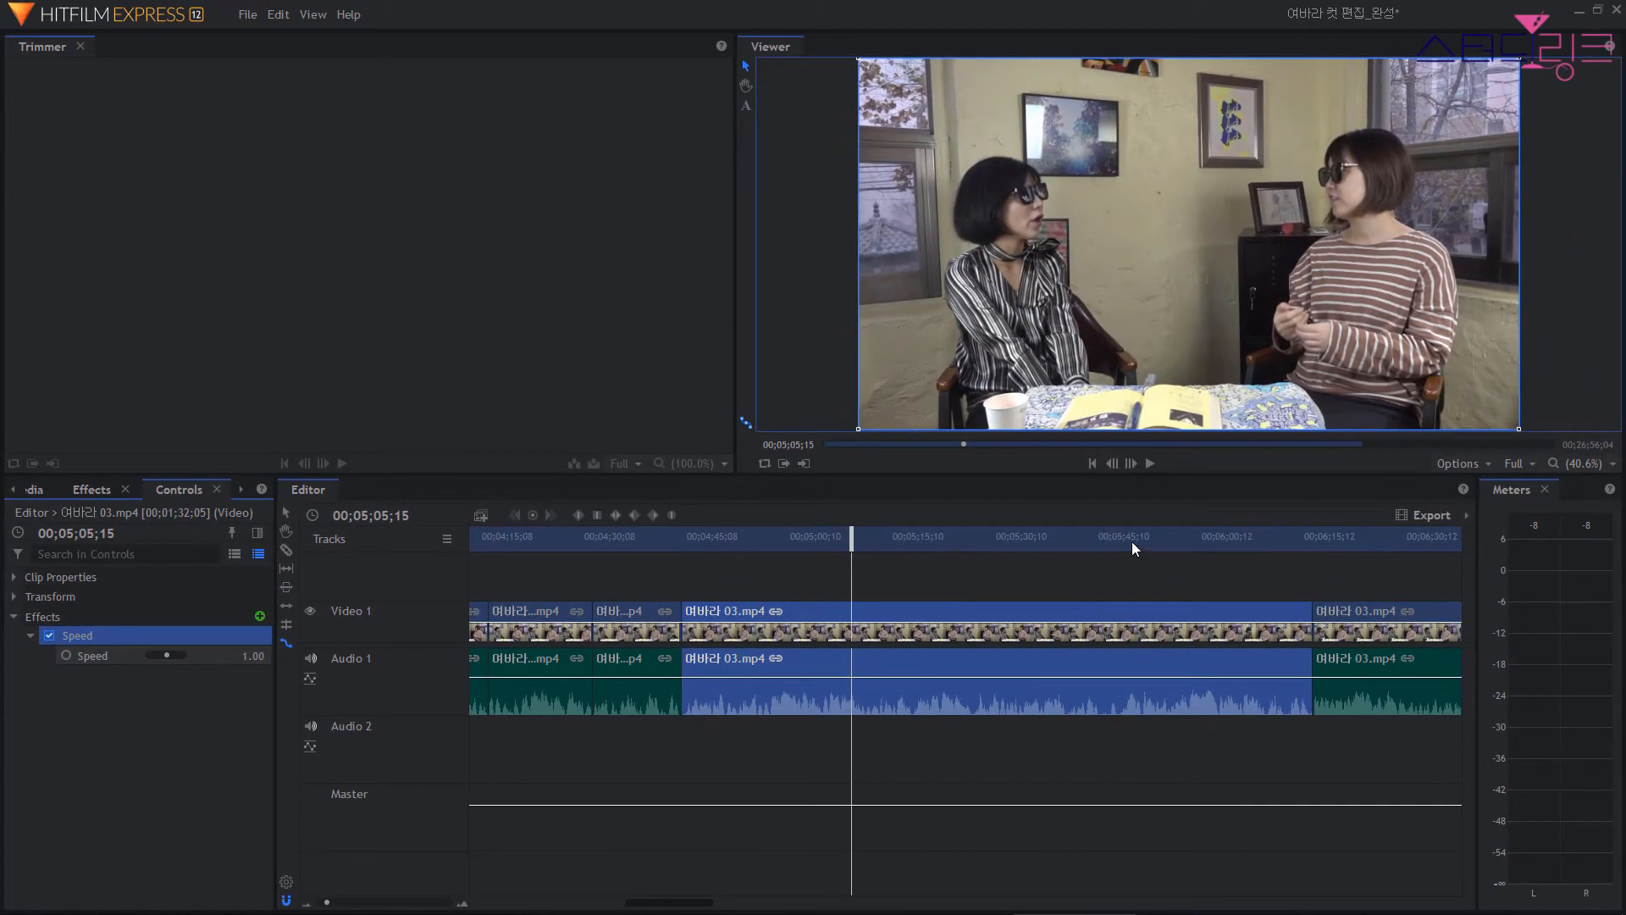
click(1150, 464)
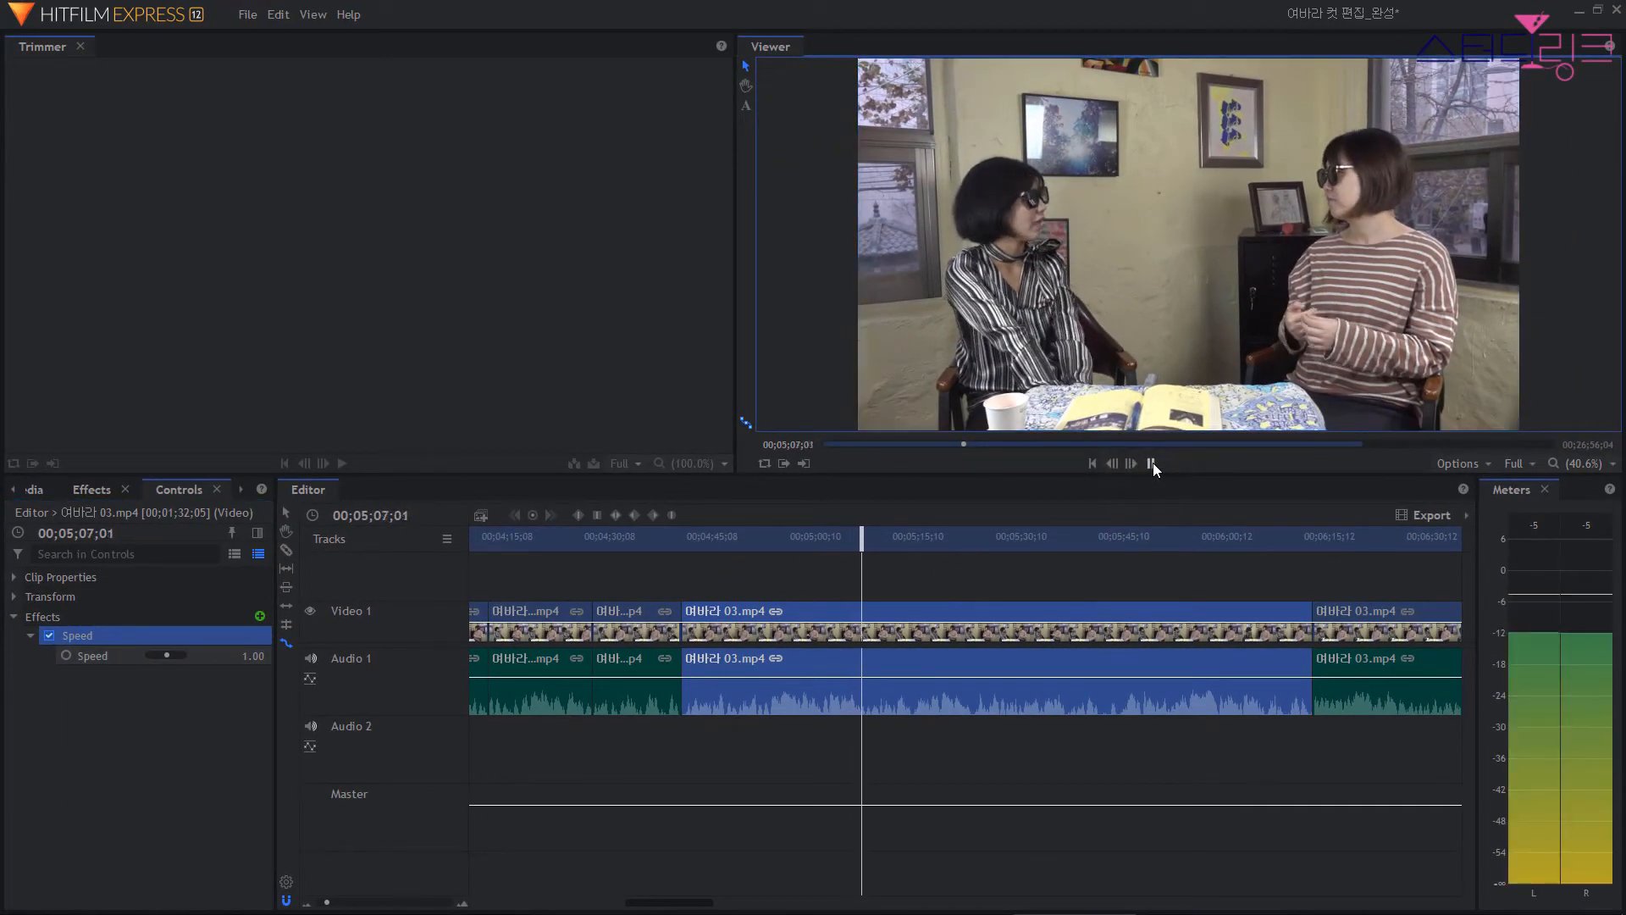
click(1151, 462)
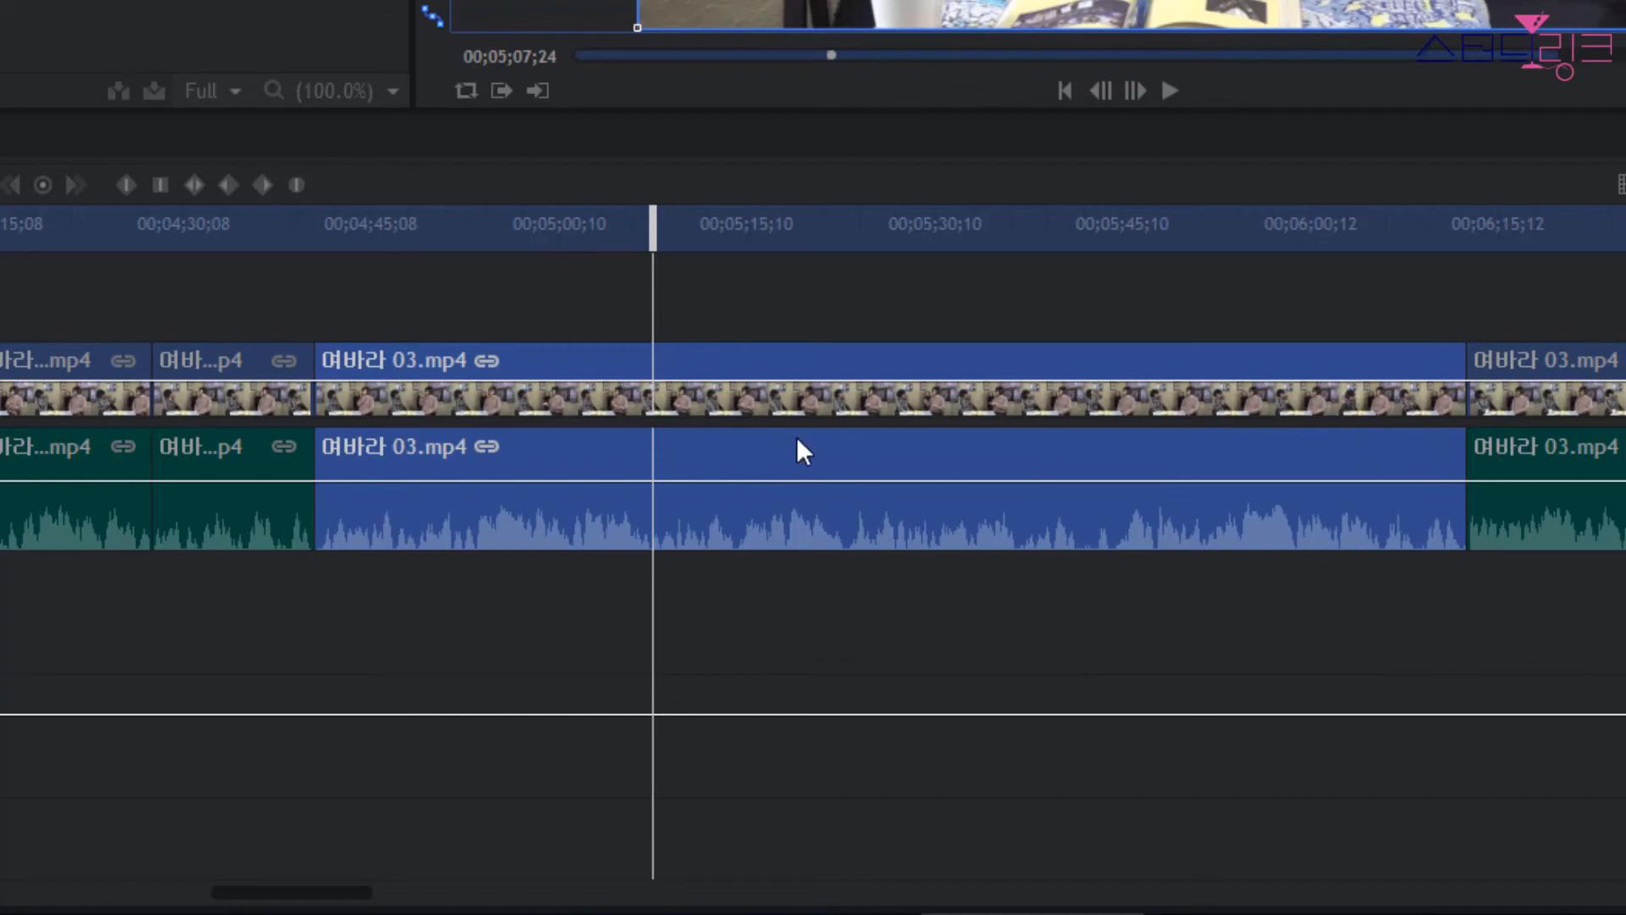
Keyframe the Speed effect on the 여바라 03.mp4 clip at 1.00 at 00;04;56;11 and at 2.00 at 00;04;58;18.
drag(654, 227, 519, 227)
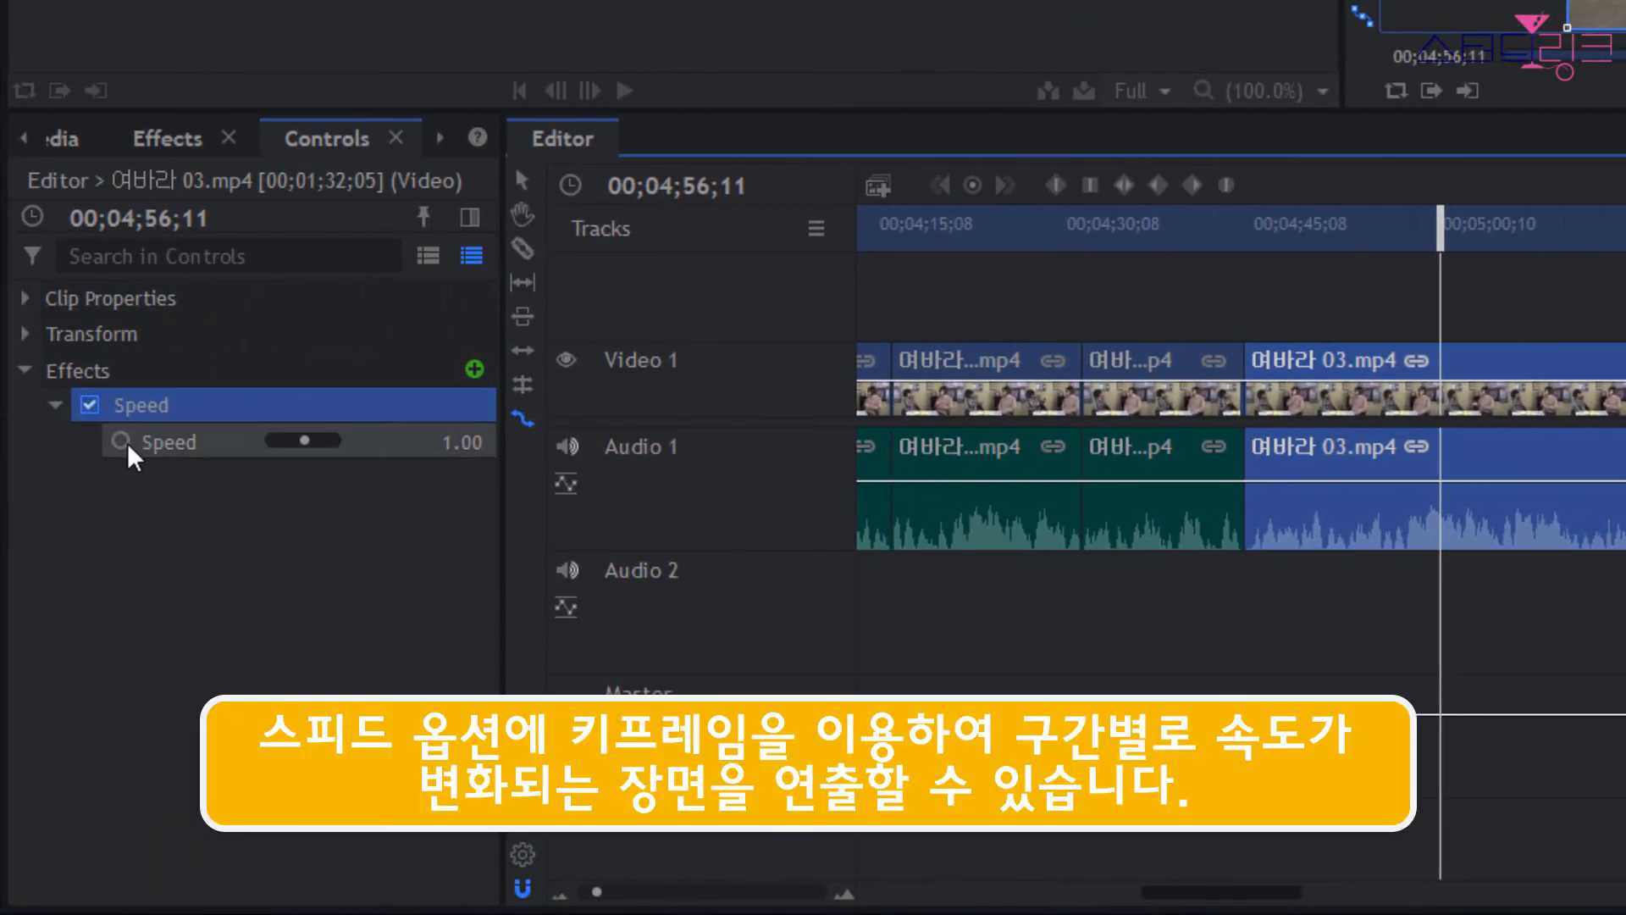
click(119, 440)
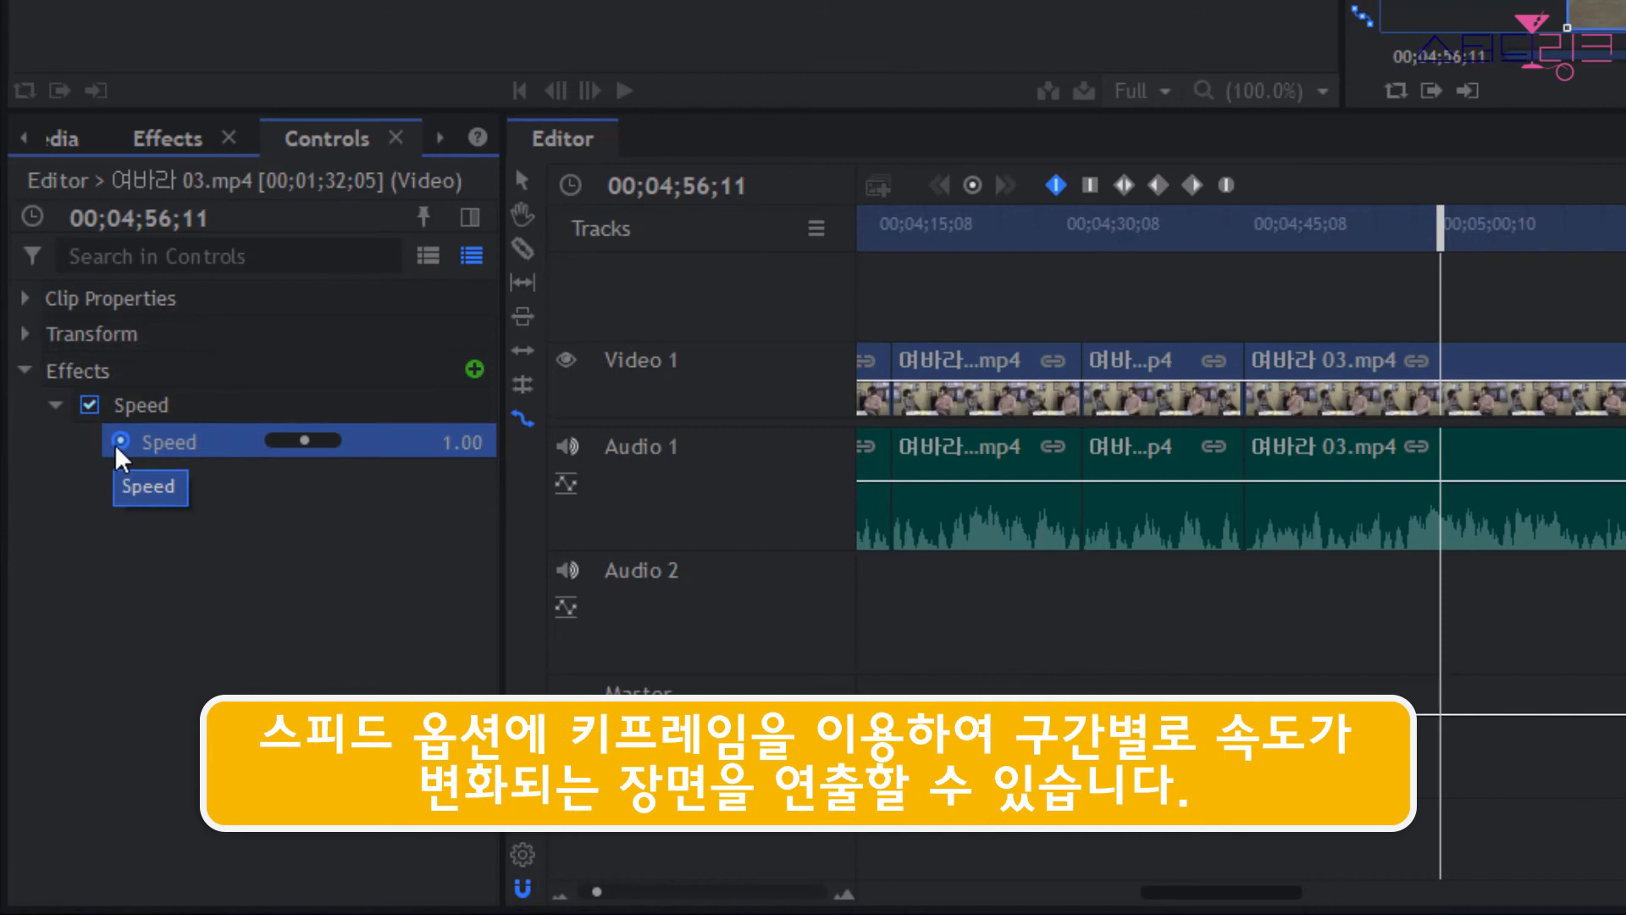
drag(1440, 223, 1474, 241)
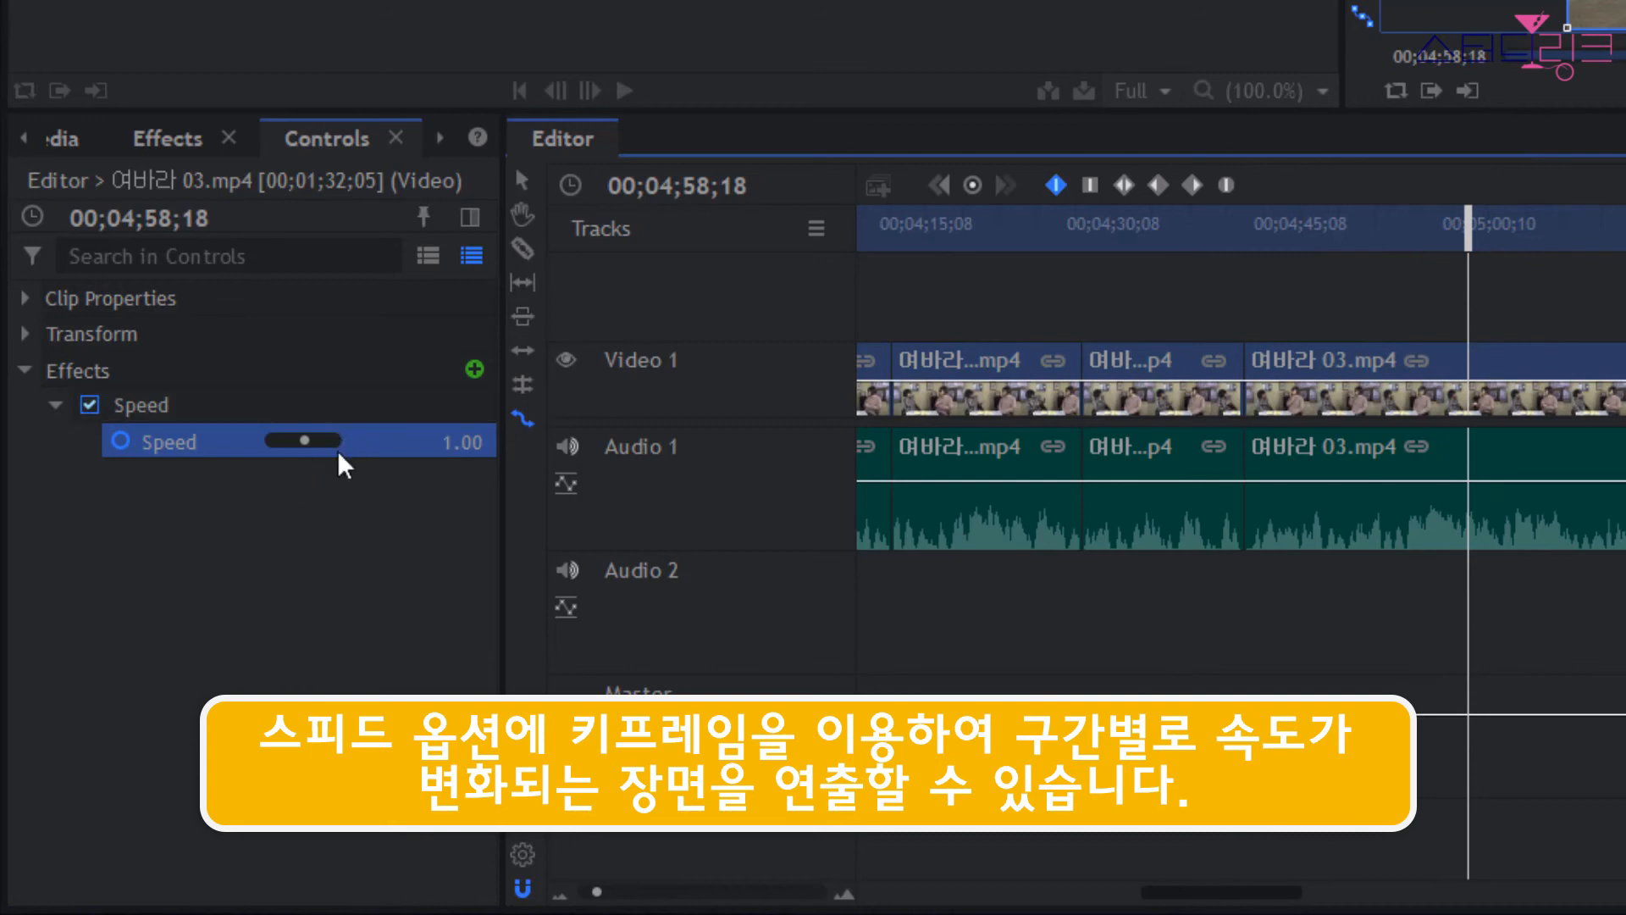
click(462, 442)
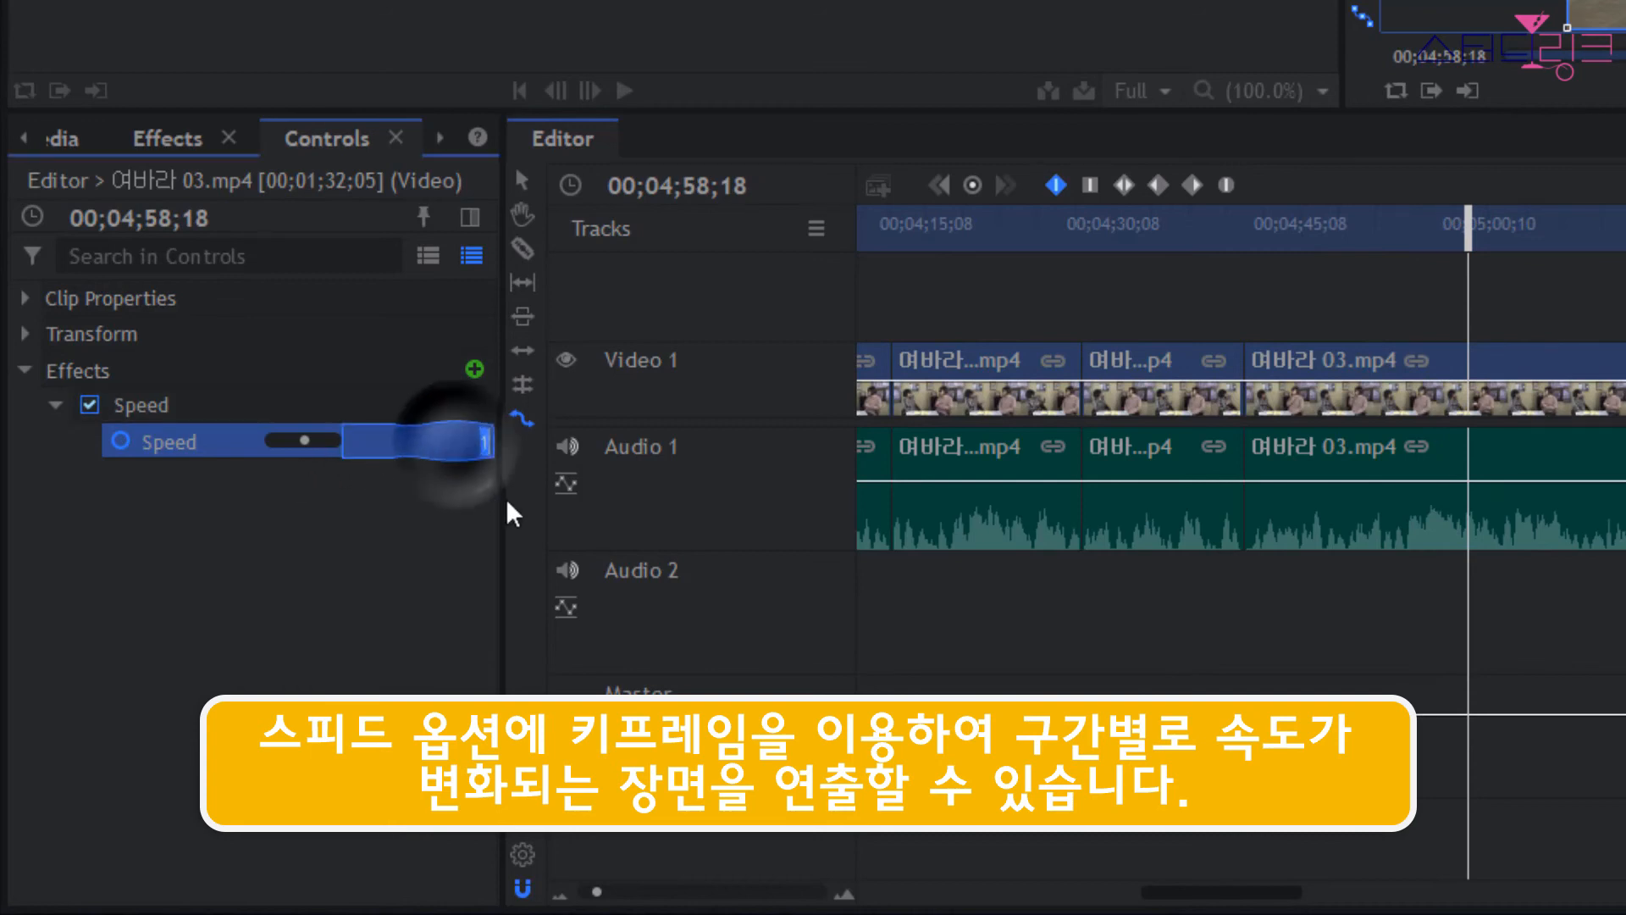
text(2)
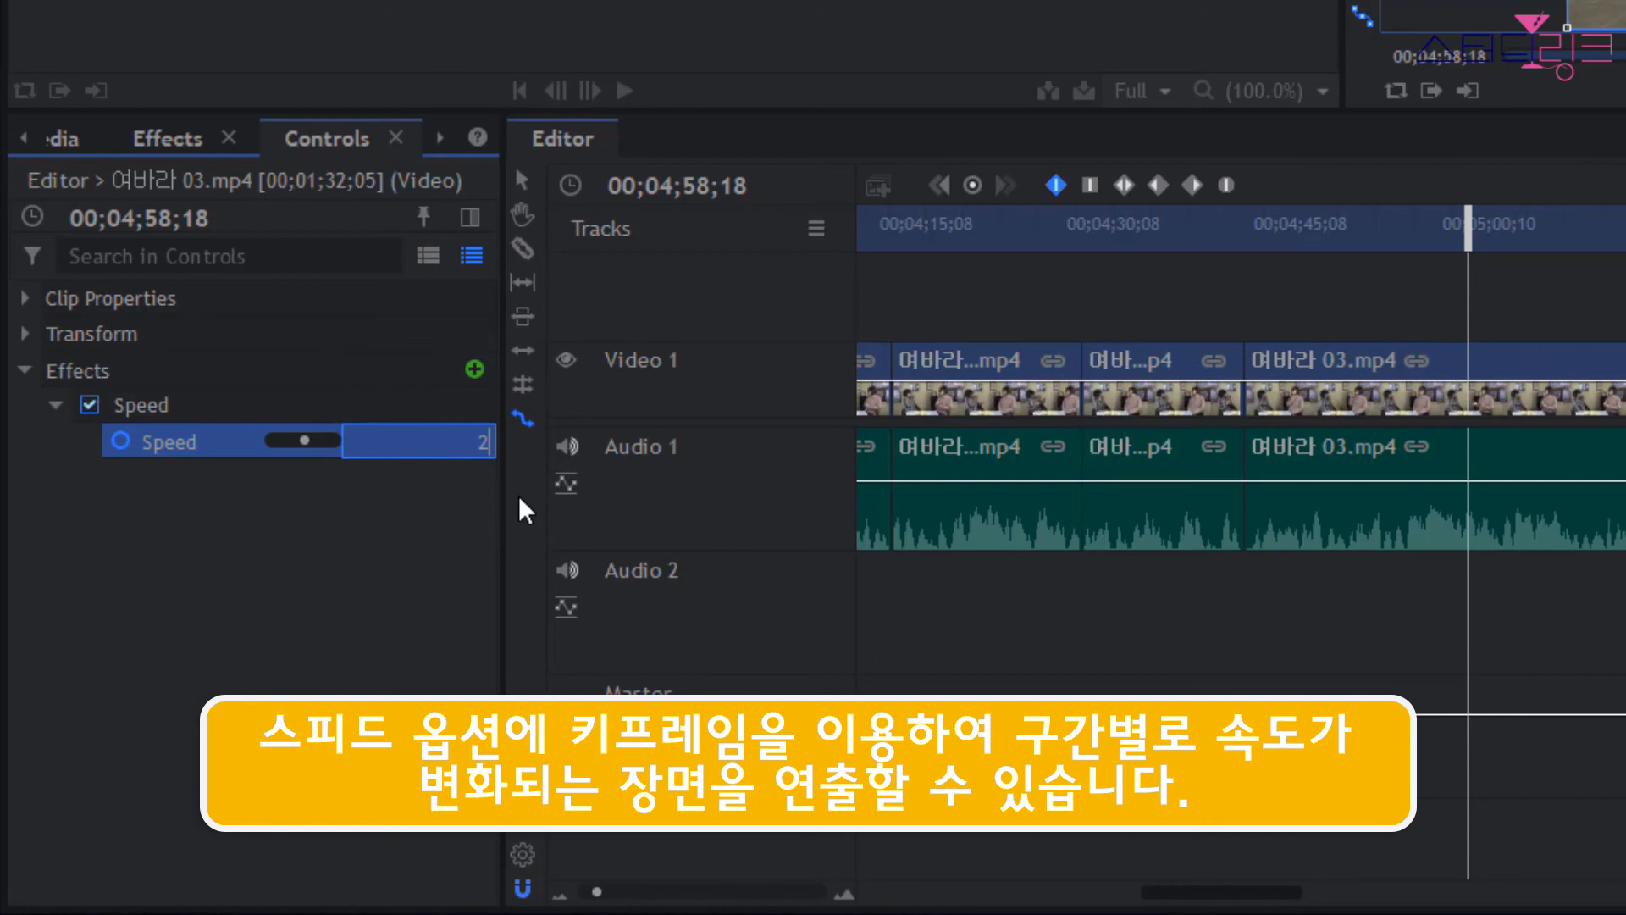
key(Return)
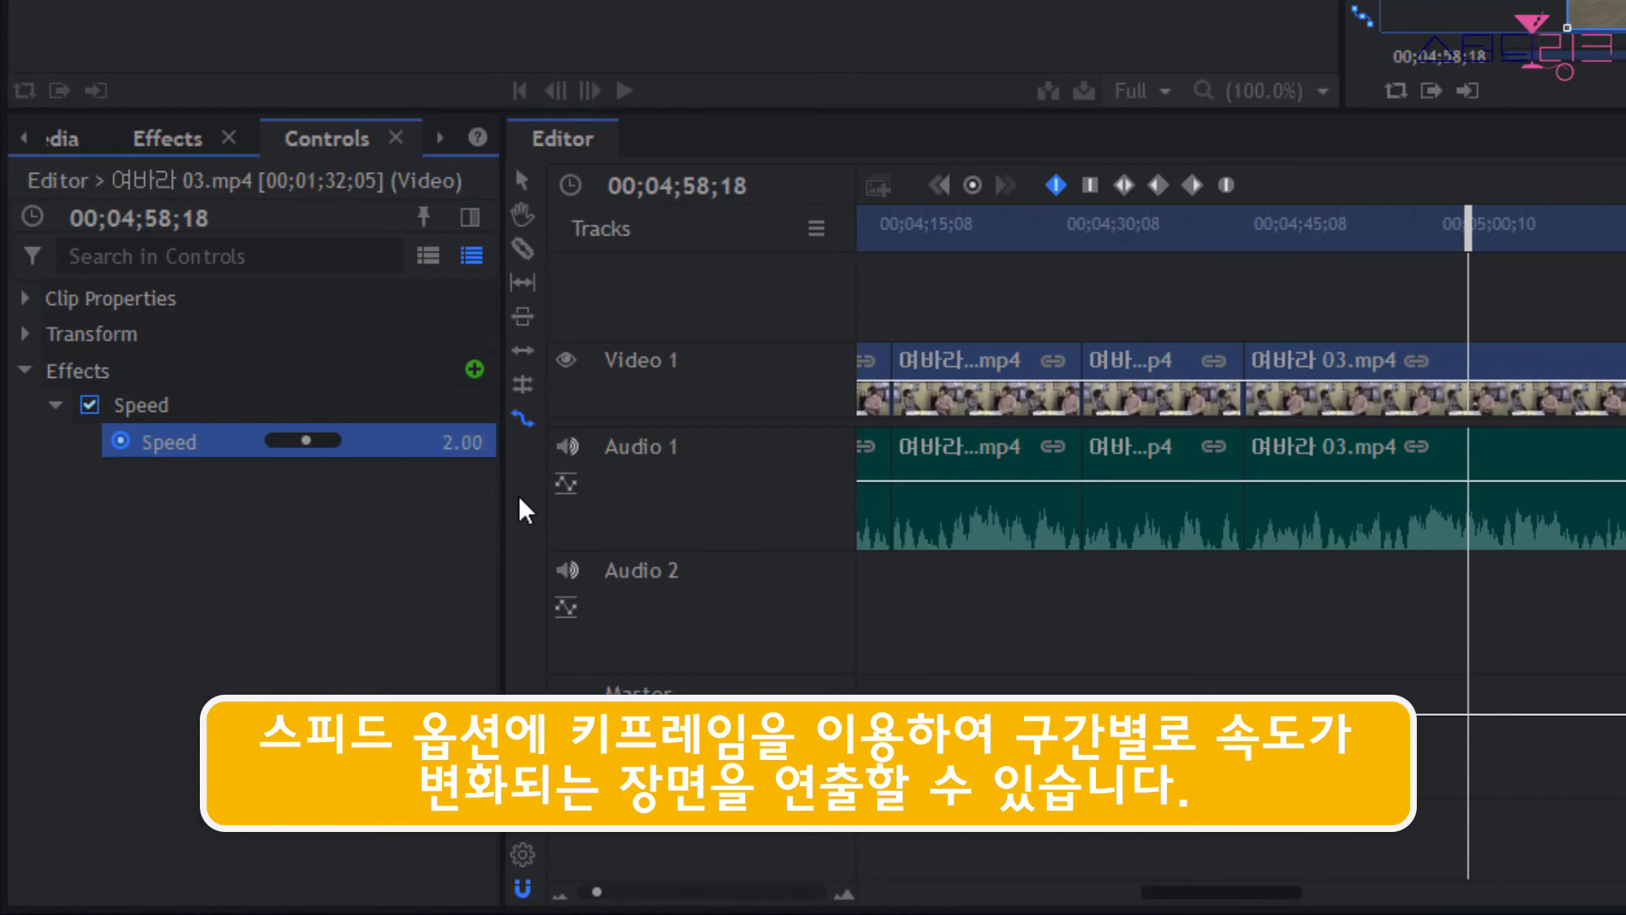
Move the playhead to 00;05;03;09 within the 여바라 03.mp4 clip for another Speed keyframe.
drag(1468, 227, 1527, 242)
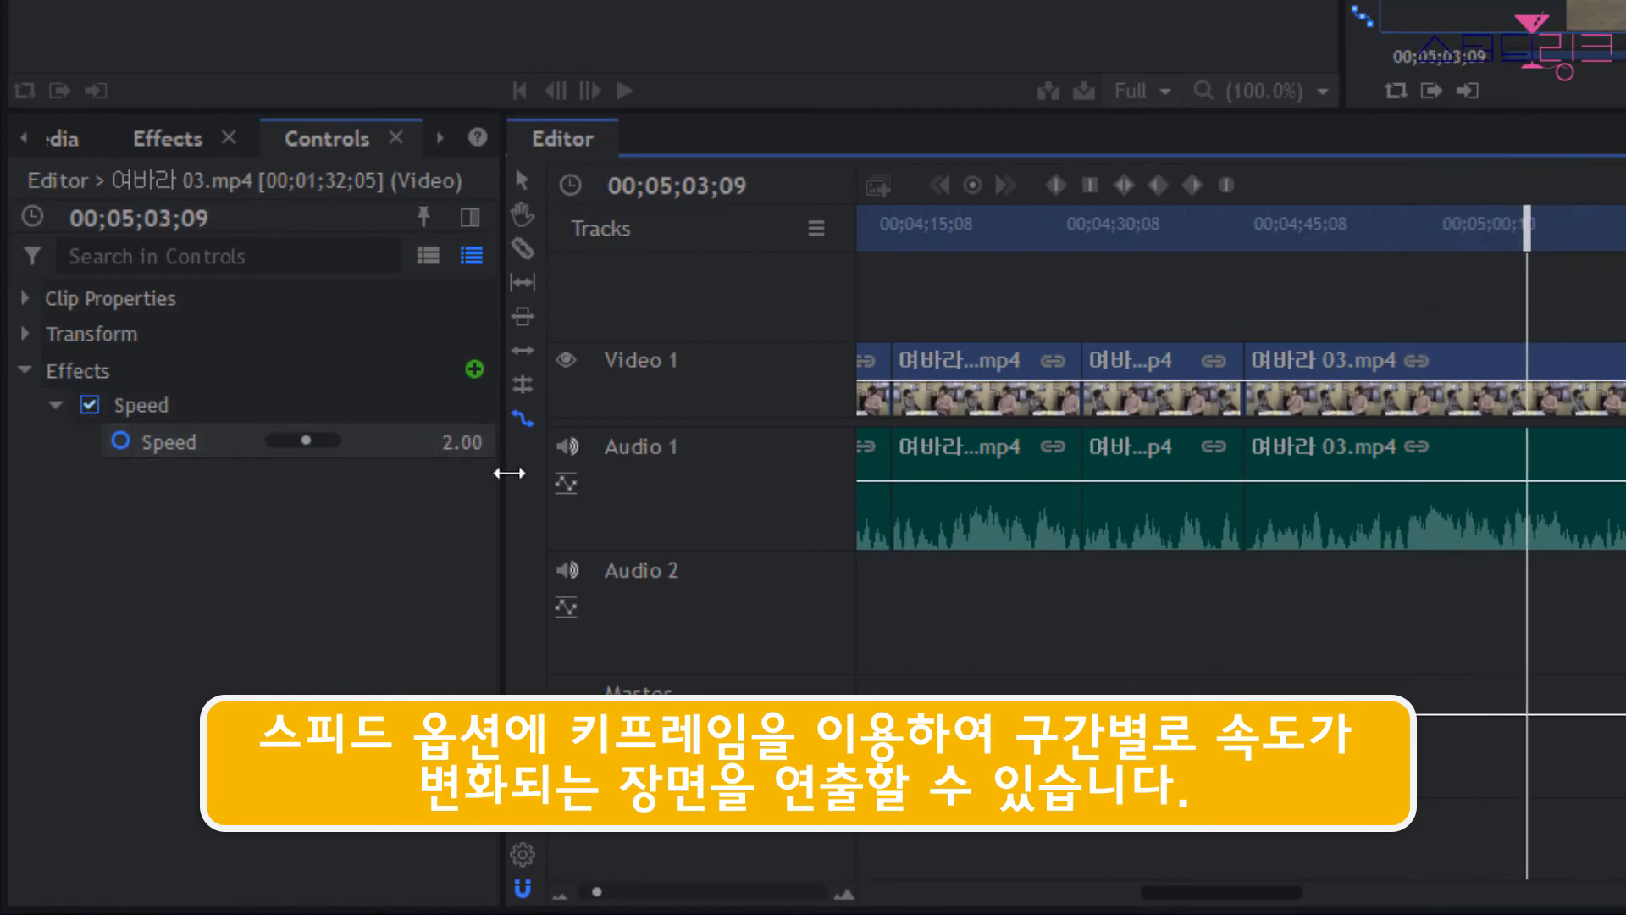